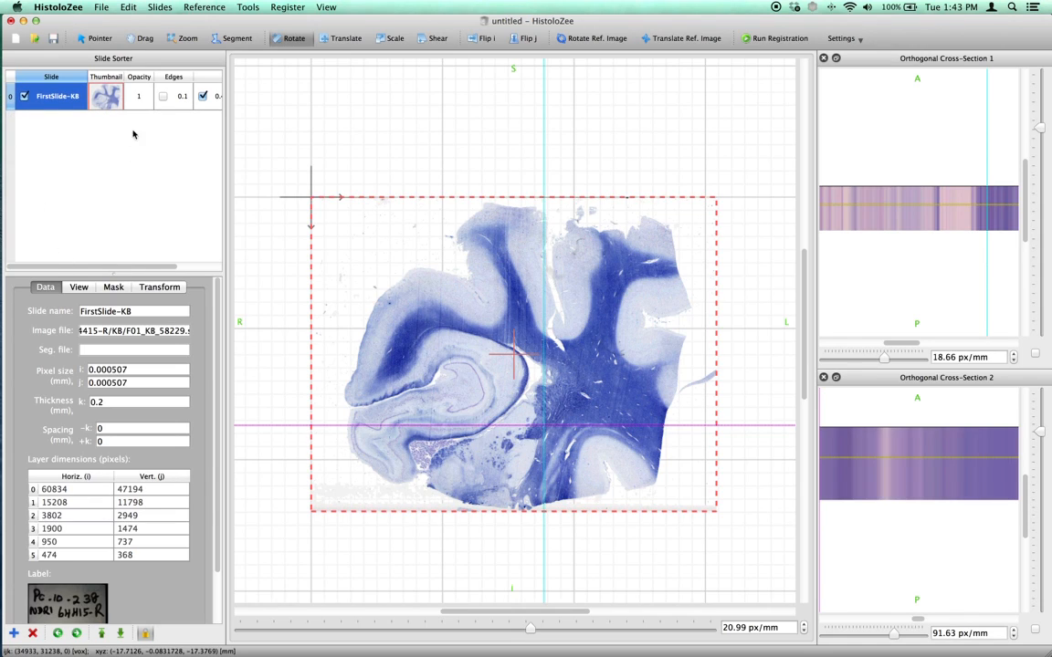
# Insert the slides F02_KB_58228.svs and F03_KB_58227.svs from the KB folder into the reconstruction project.
pyautogui.click(158, 7)
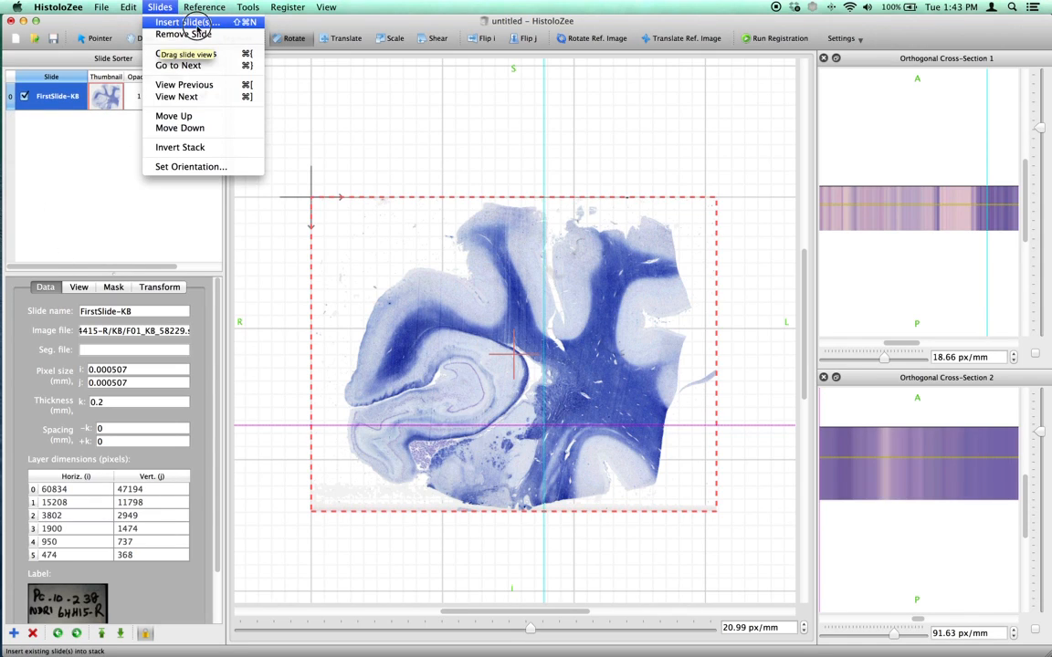
pyautogui.click(183, 23)
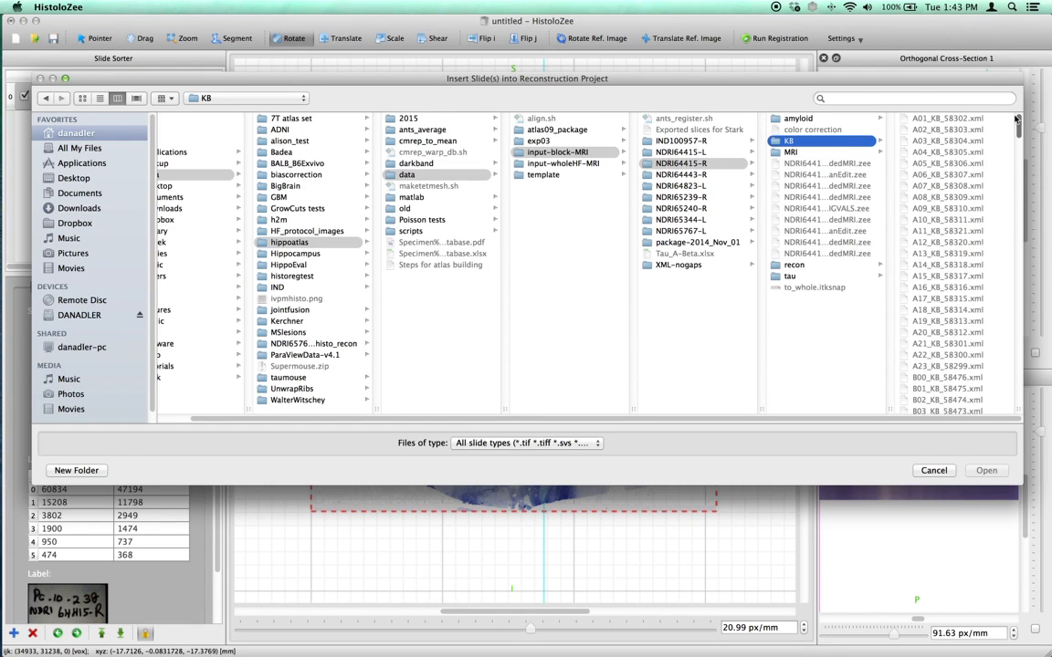
pyautogui.moveTo(1023, 122); pyautogui.dragTo(1020, 316)
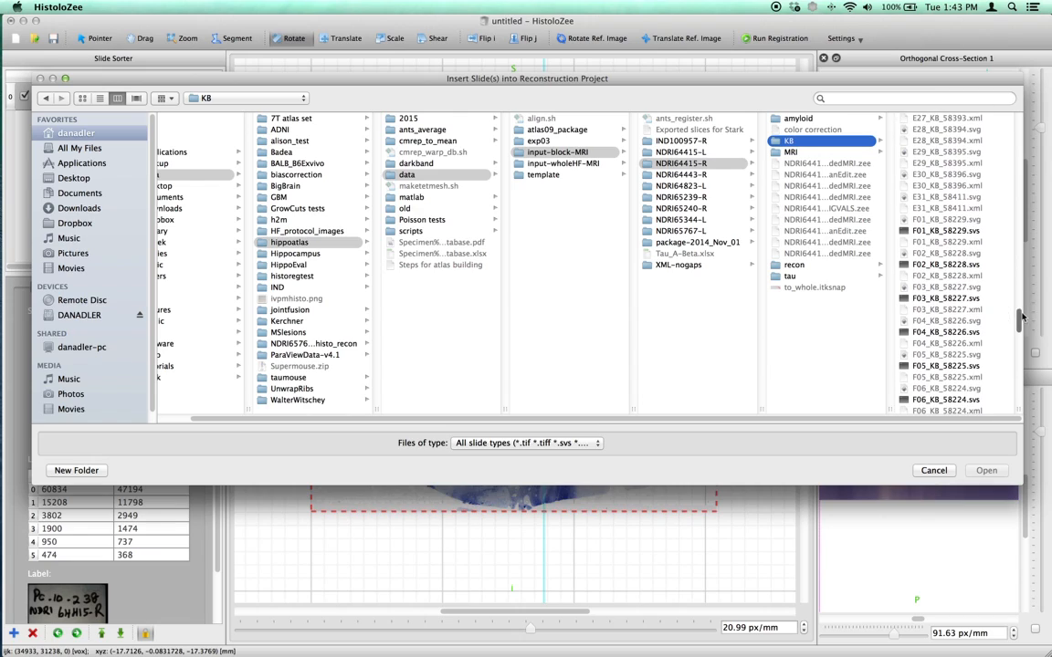
pyautogui.click(975, 265)
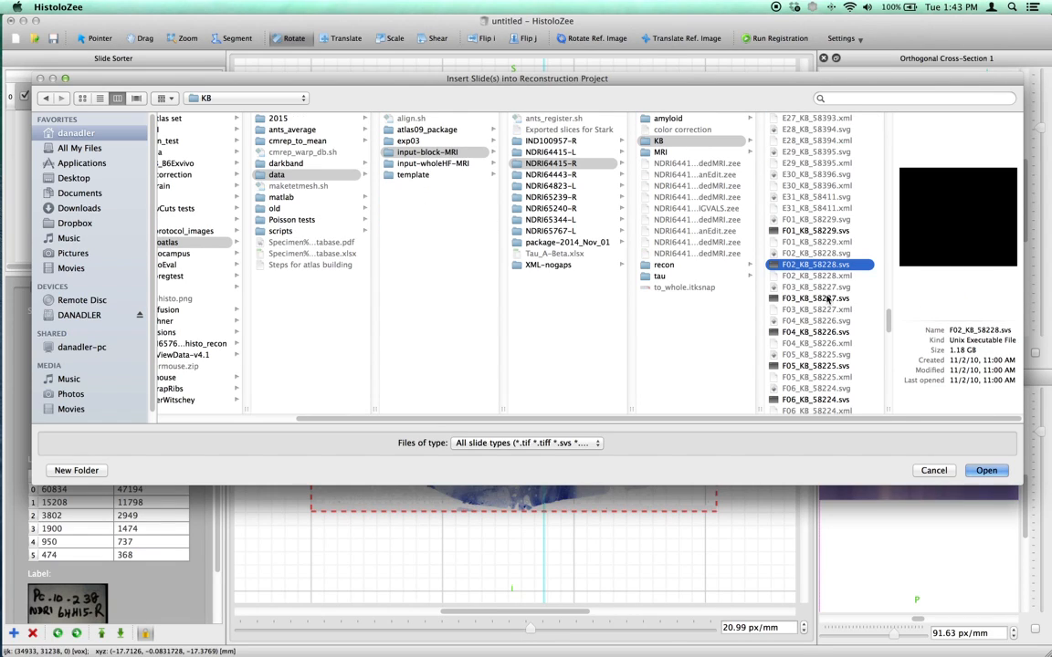
pyautogui.keyDown('super'); pyautogui.click(808, 298); pyautogui.keyUp('super')
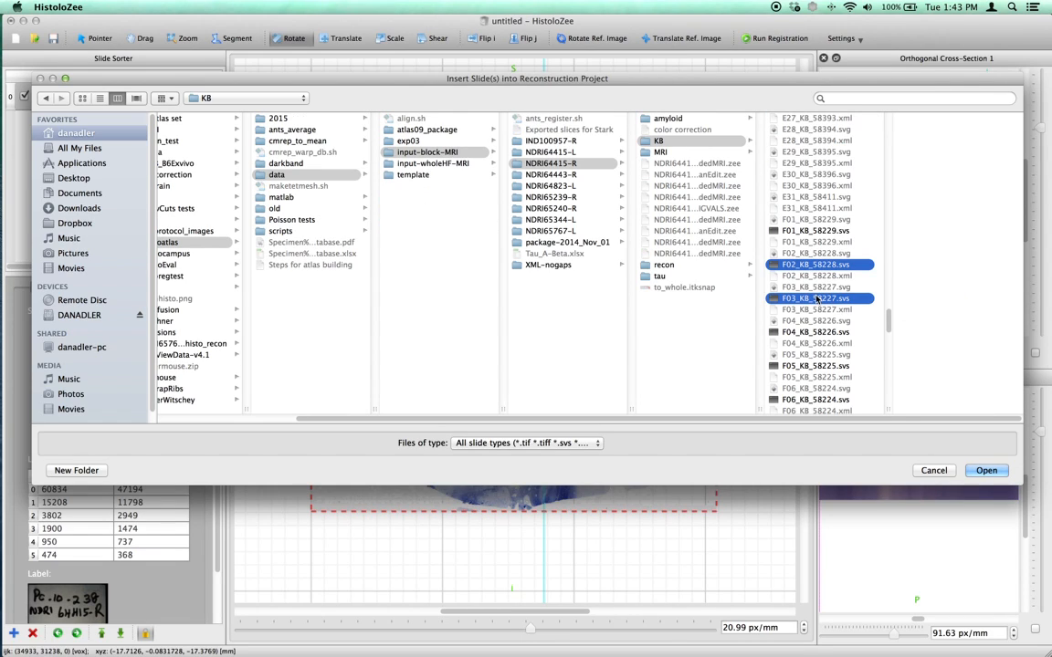
pyautogui.click(989, 470)
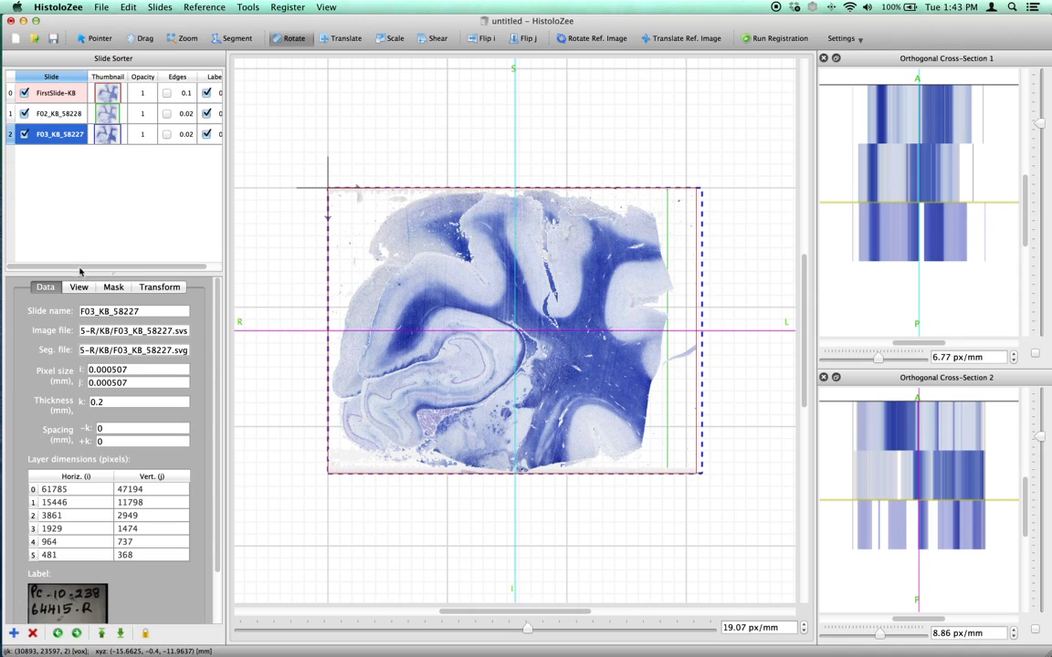
# Rename the slide FirstSlide-KB as First.
pyautogui.press('Up')
pyautogui.press('Up')
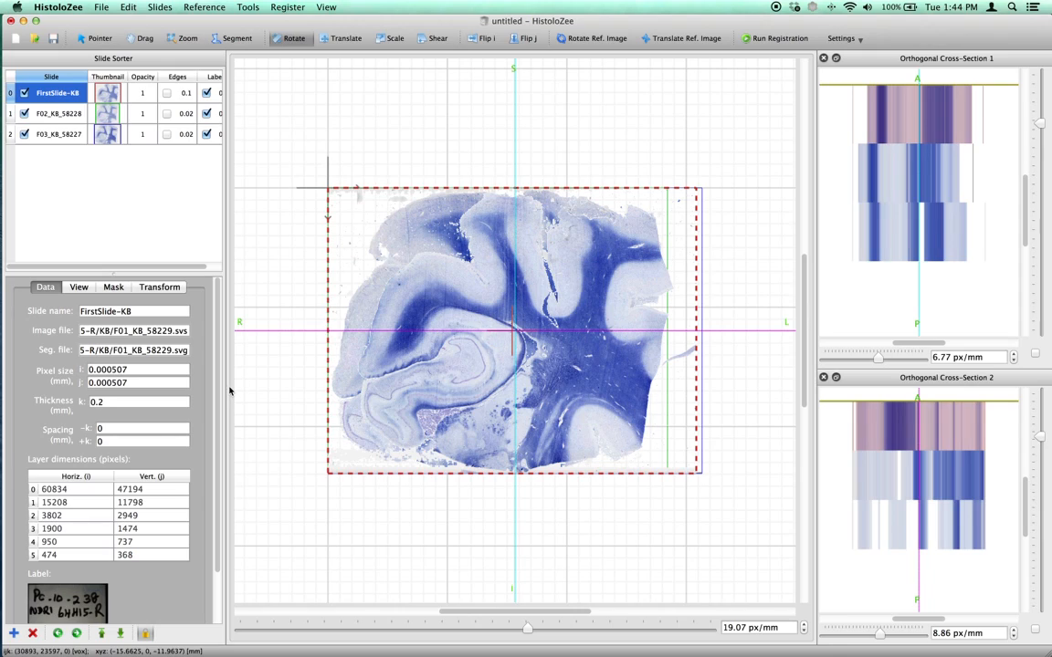
pyautogui.doubleClick(54, 95)
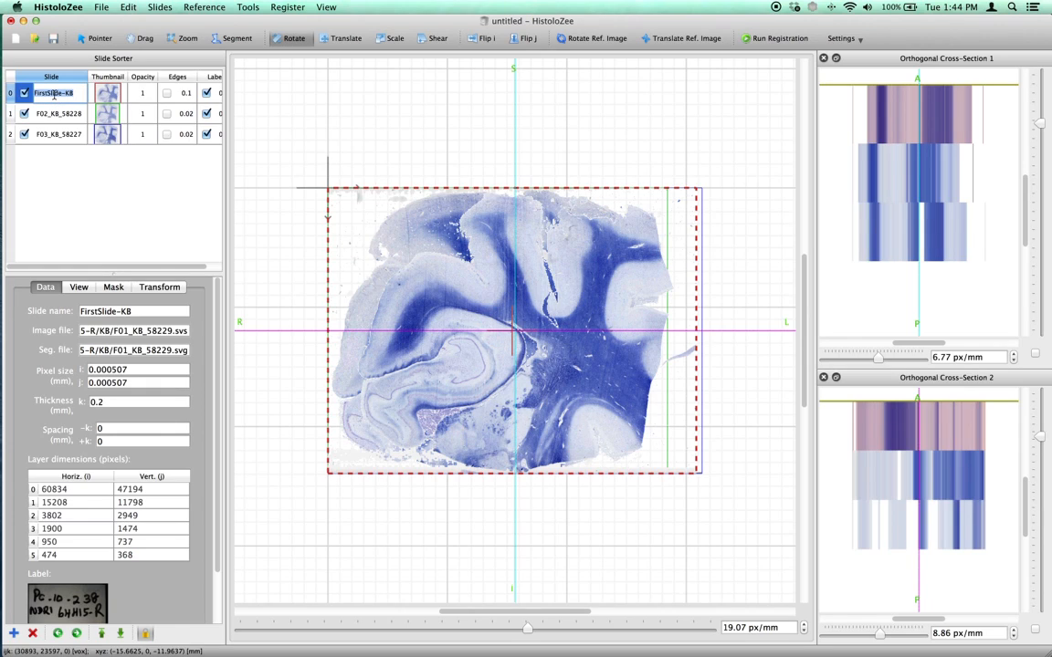
pyautogui.write('First')
# Rename the slide F02_KB_58228 as Second.
pyautogui.click(55, 114)
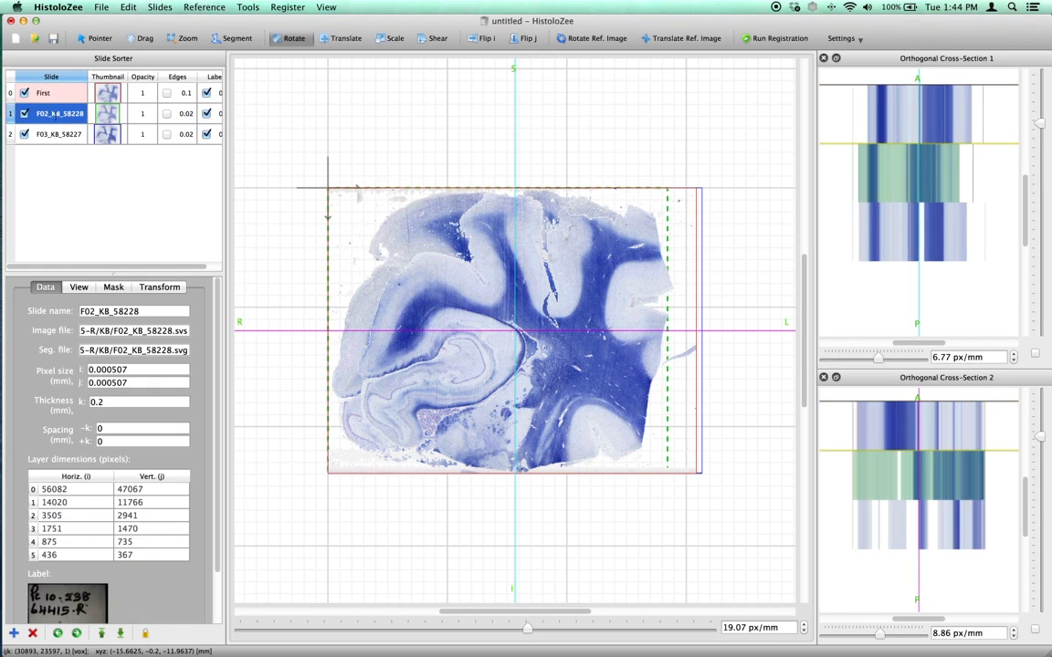
pyautogui.doubleClick(55, 115)
pyautogui.write('S')
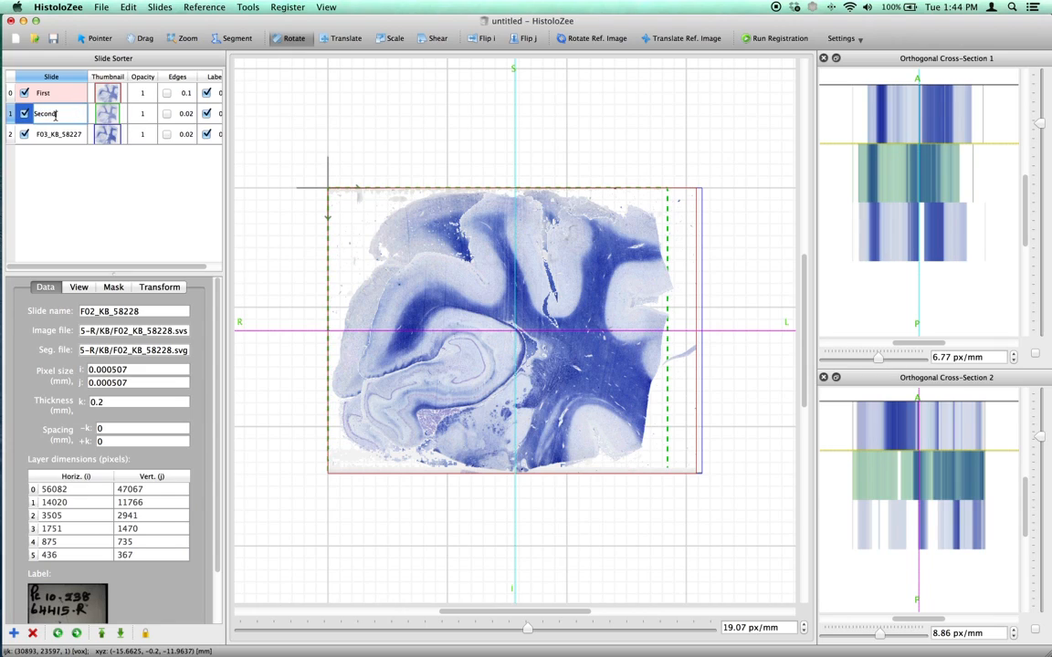
pyautogui.write('econd')
pyautogui.press('Return')
# Rename the slide F03_KB_58227 as Third.
pyautogui.click(54, 134)
pyautogui.doubleClick(55, 135)
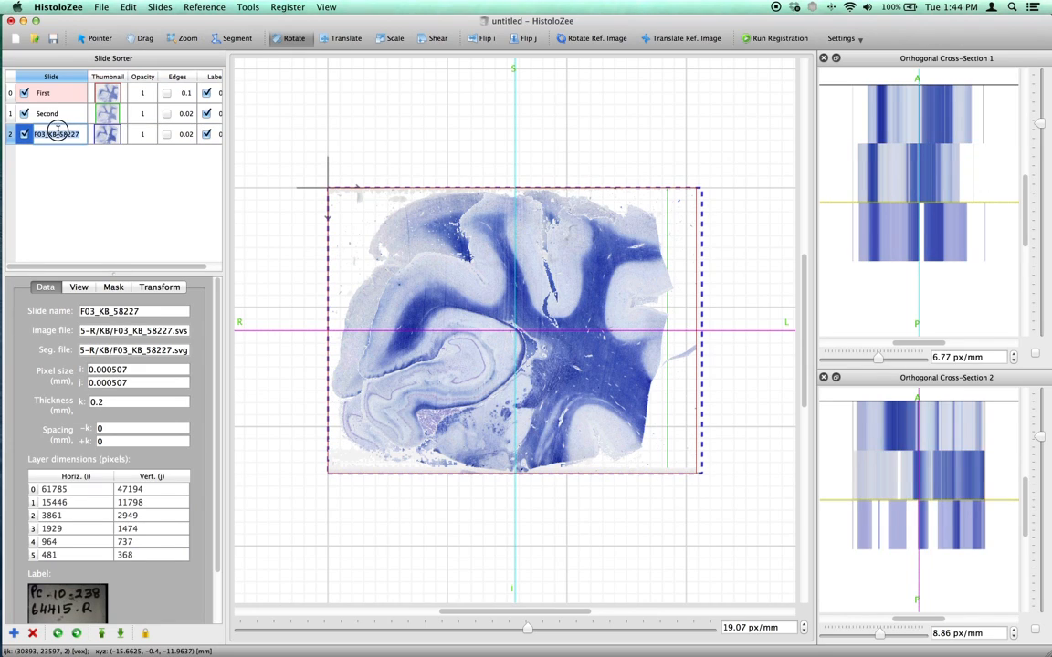
pyautogui.write('Third')
pyautogui.press('Return')
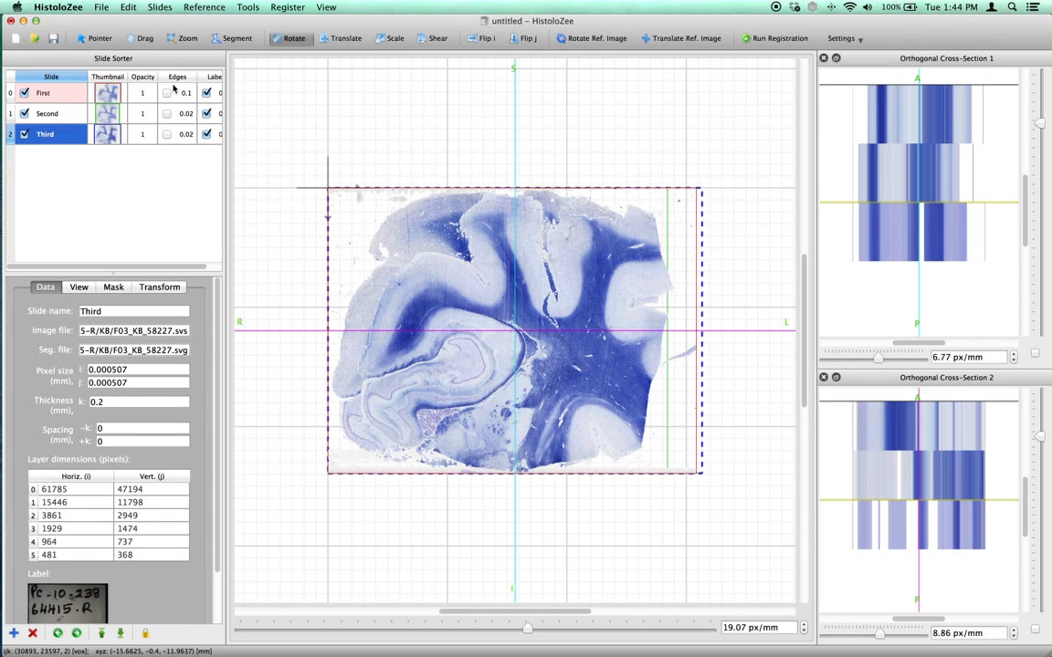
# Review the Third slide's view settings, and compare the data properties of the First, Second and Third slides.
pyautogui.moveTo(117, 264); pyautogui.dragTo(78, 264)
pyautogui.click(80, 288)
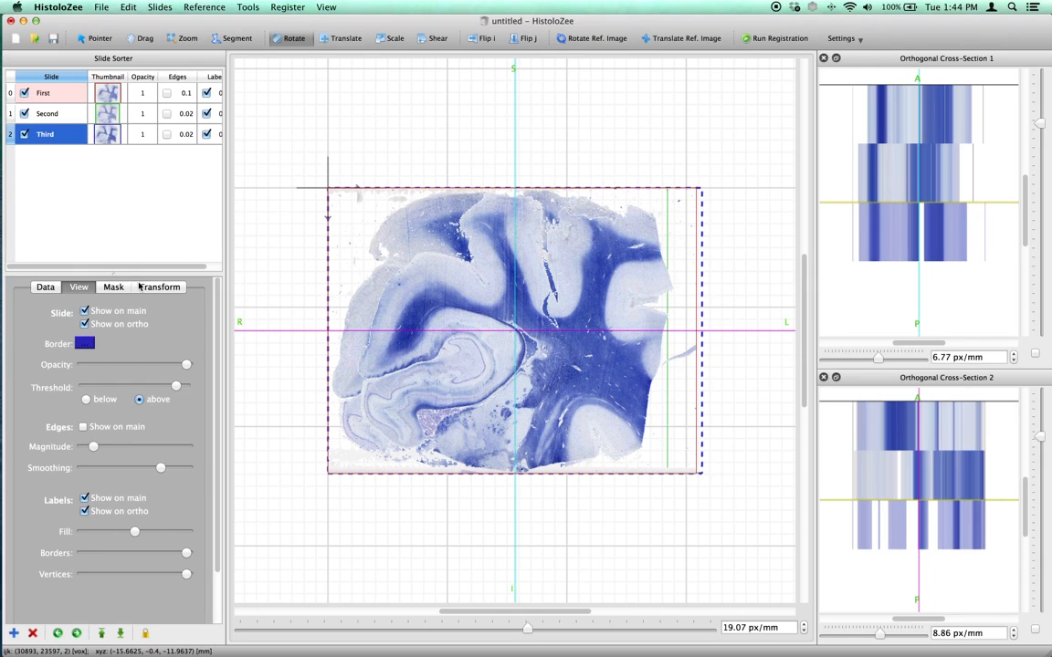
pyautogui.click(47, 287)
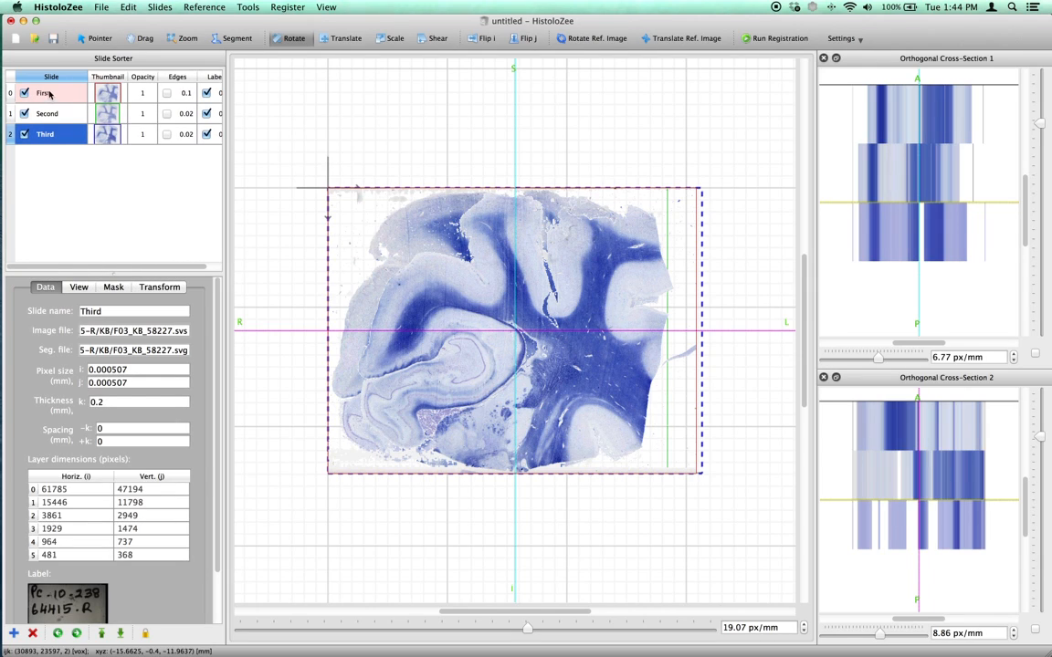
pyautogui.click(50, 94)
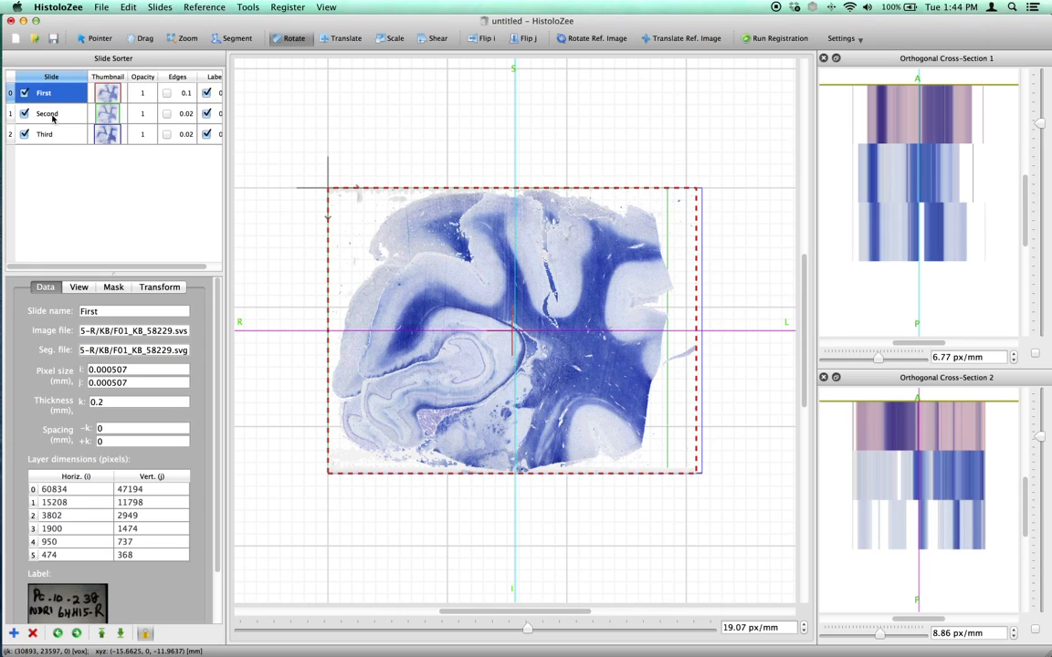
pyautogui.click(52, 114)
pyautogui.click(51, 134)
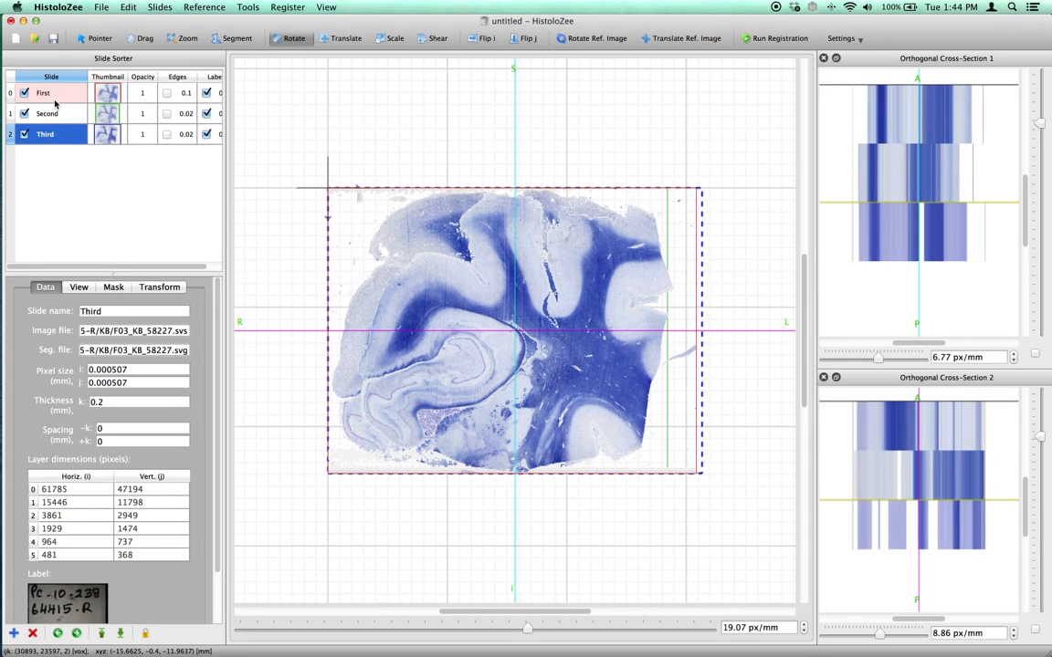
pyautogui.click(55, 114)
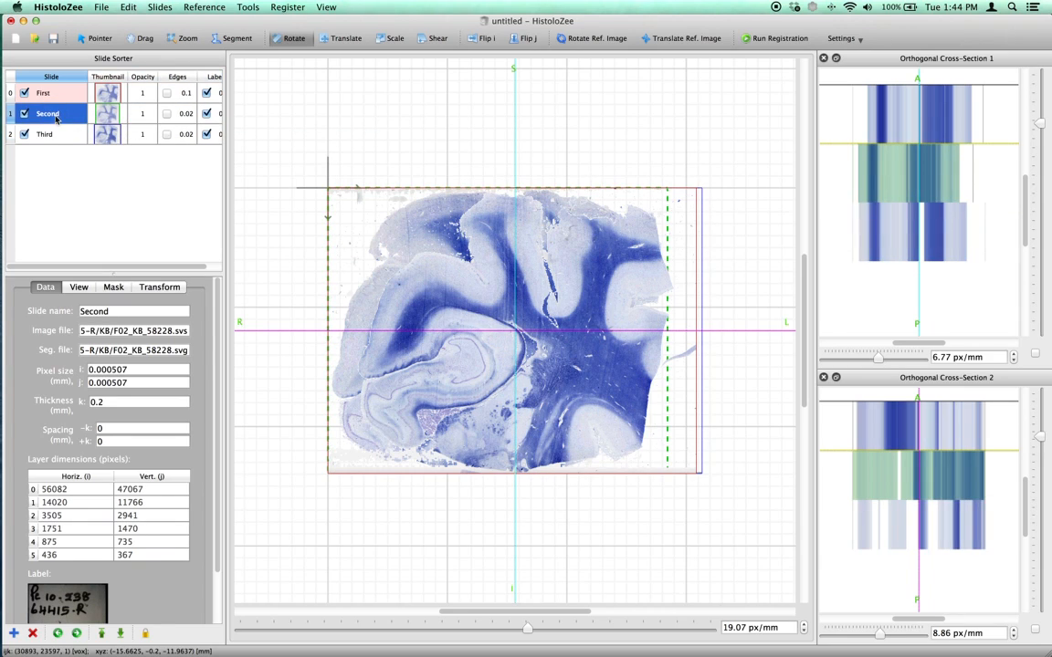
# Examine the Second slide's view settings, and compare the transform parameters of all three slides.
pyautogui.click(72, 288)
pyautogui.click(147, 287)
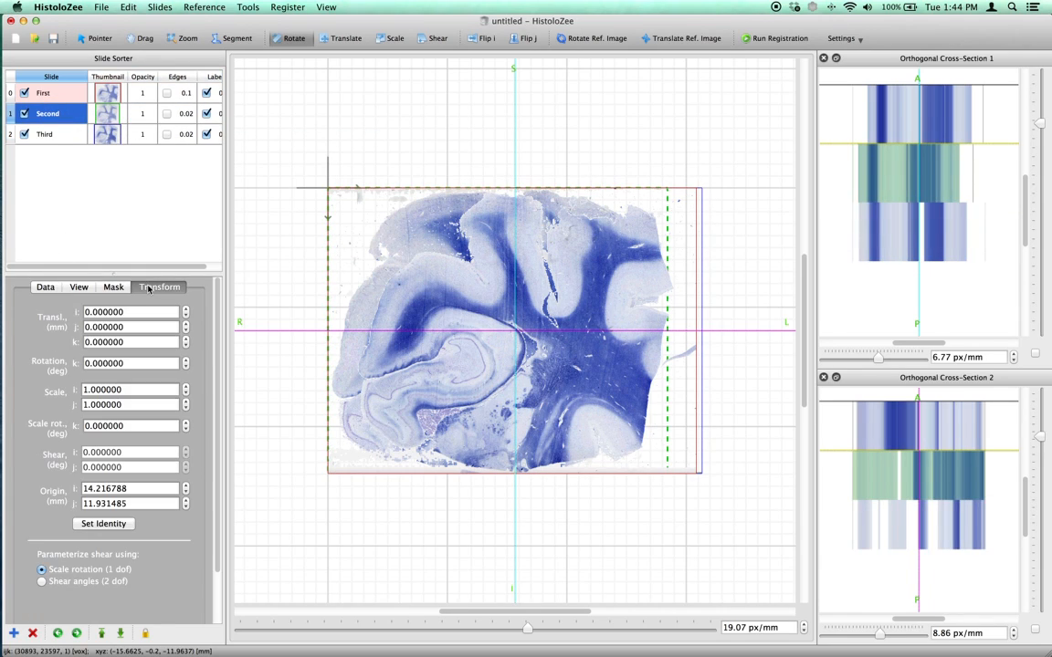
pyautogui.click(78, 287)
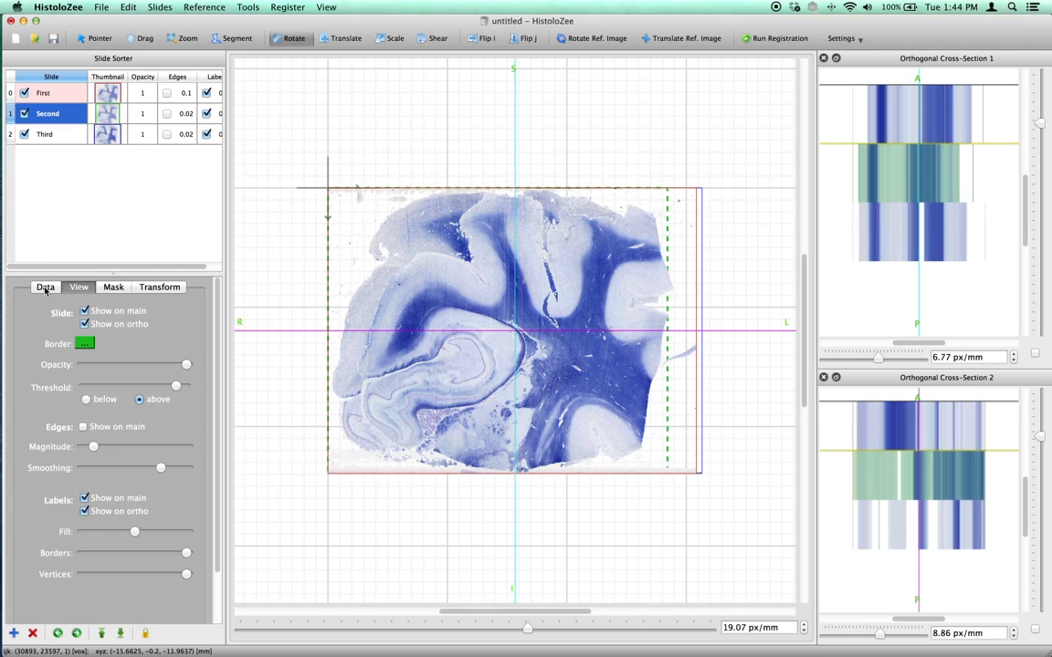
pyautogui.click(157, 286)
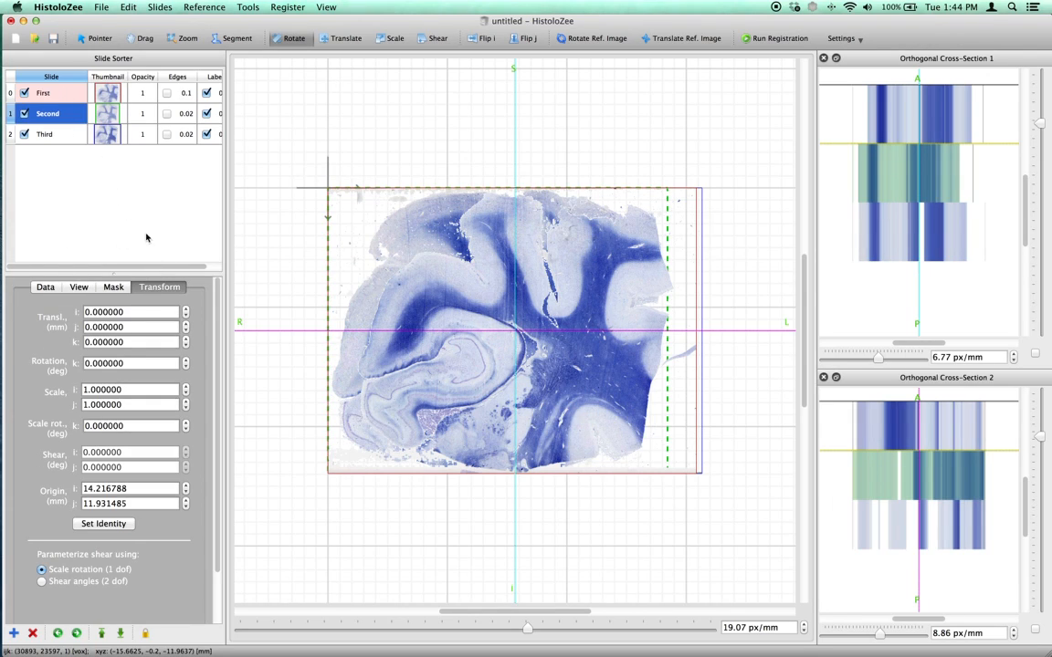
pyautogui.click(56, 89)
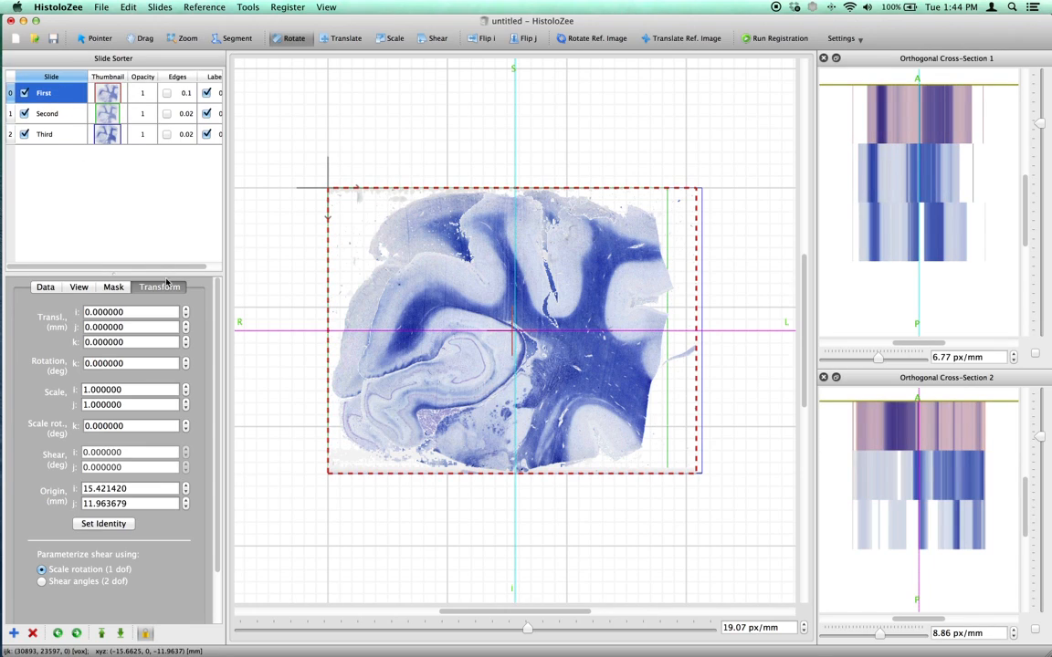
pyautogui.click(56, 113)
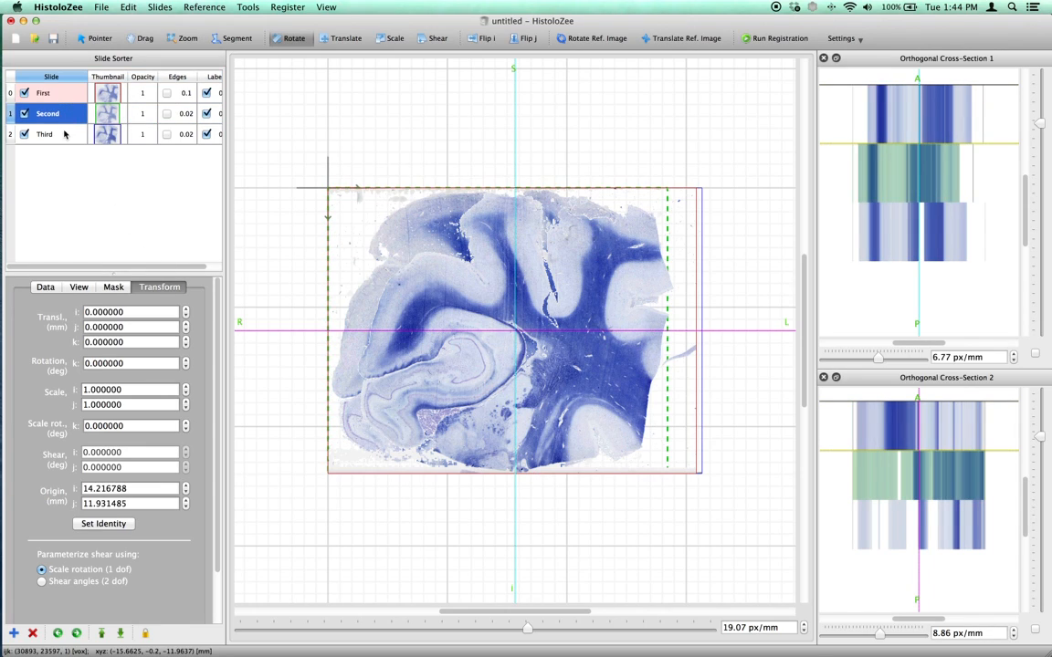
pyautogui.click(63, 135)
pyautogui.click(57, 113)
pyautogui.click(54, 92)
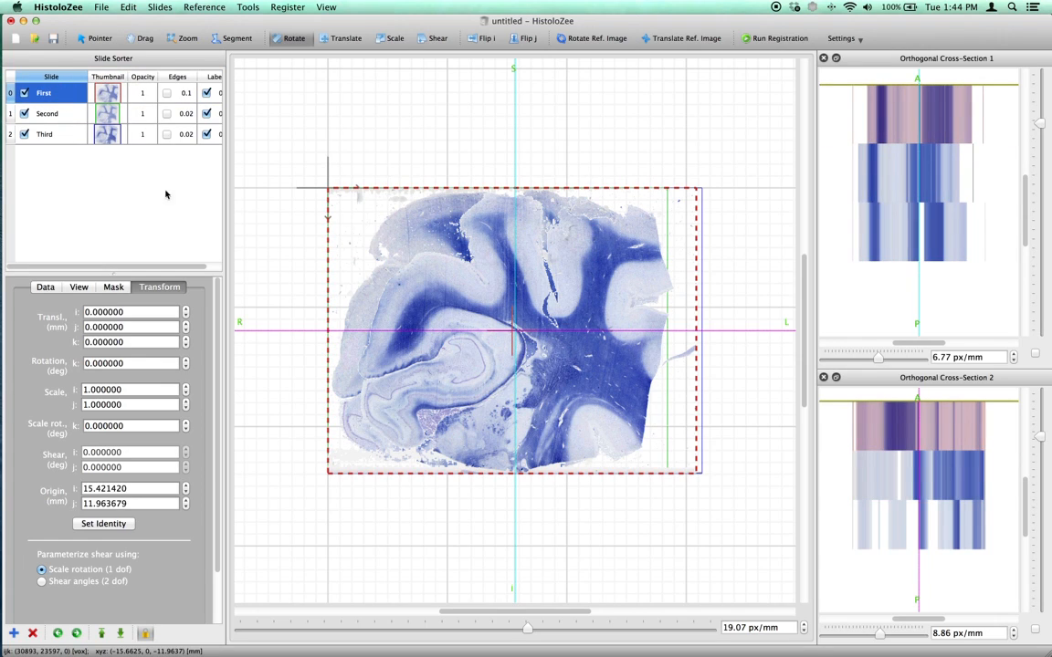
# Widen the slide list and move the Third slide up between First and Second.
pyautogui.moveTo(229, 188); pyautogui.dragTo(285, 194)
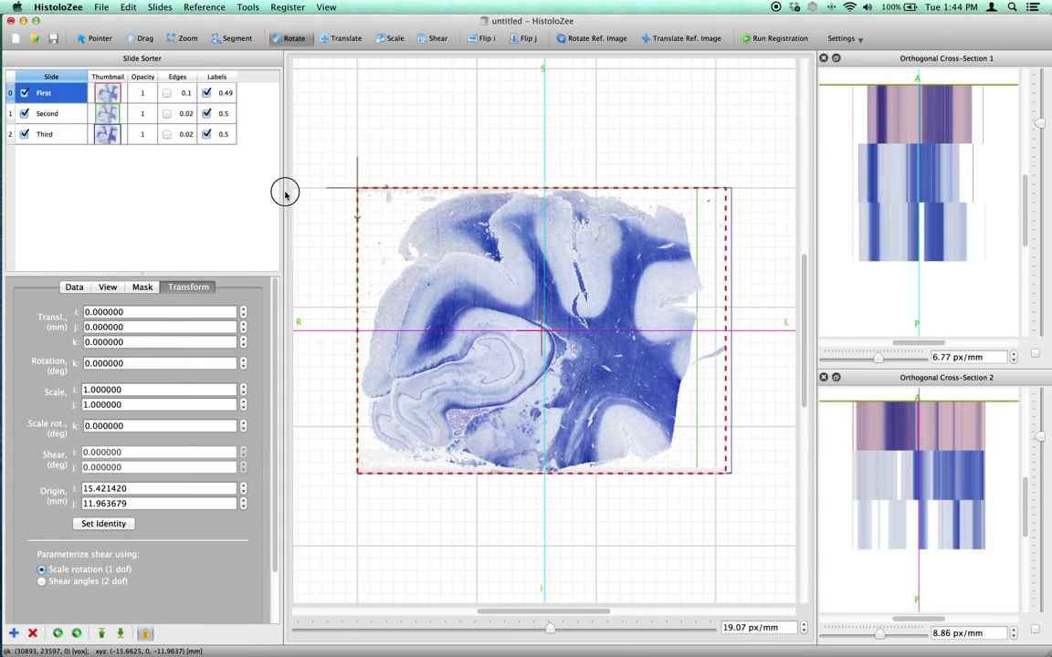
pyautogui.click(45, 134)
pyautogui.moveTo(45, 134); pyautogui.dragTo(48, 108)
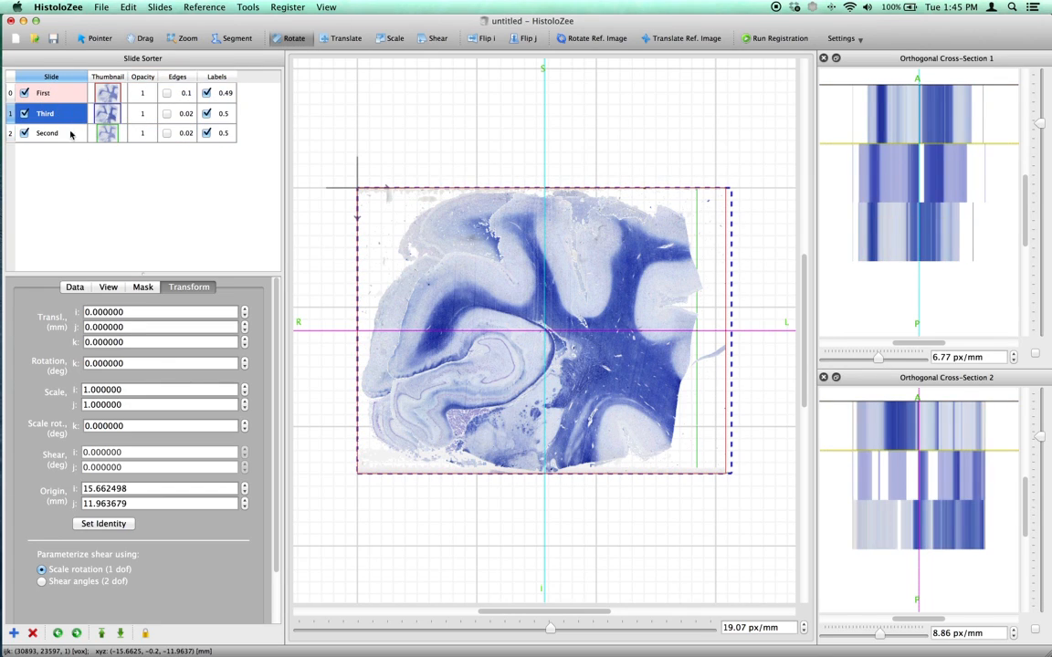
# Rotate the Third slide to about 357.15 degrees and move it back below Second in the stack order.
pyautogui.moveTo(373, 270); pyautogui.dragTo(401, 320)
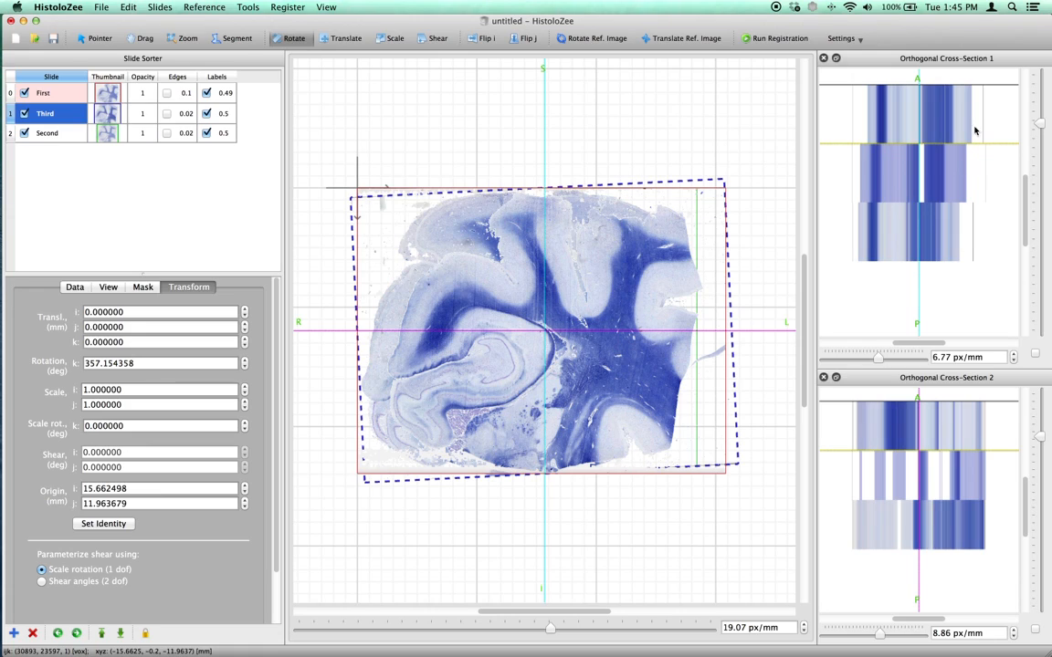
pyautogui.moveTo(44, 113); pyautogui.dragTo(47, 140)
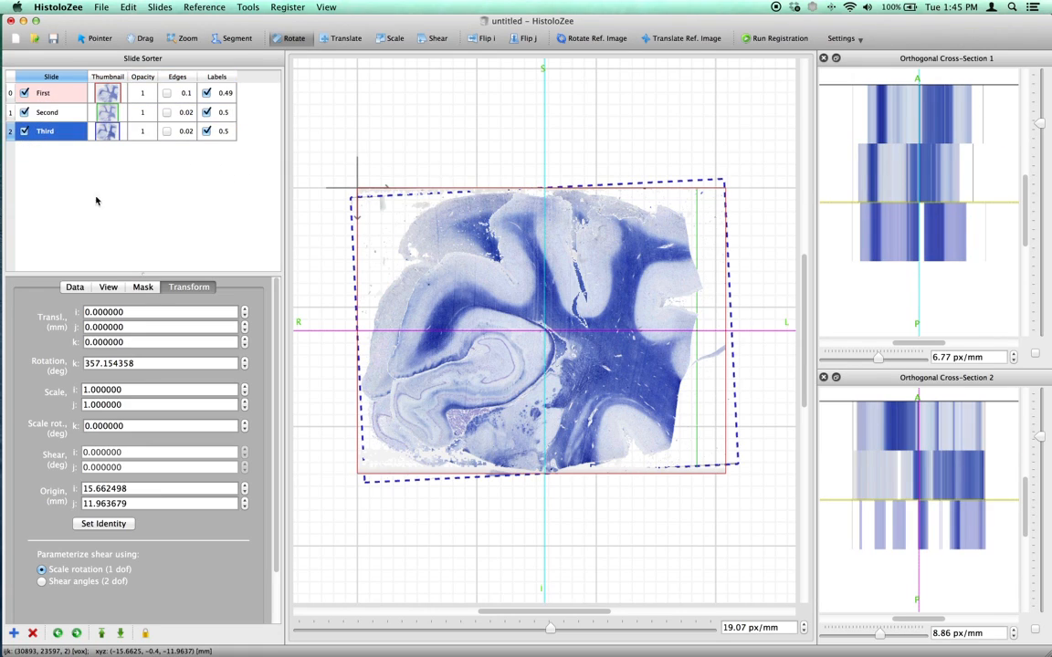
# Examine the data properties and scanned label image of each slide in the stack.
pyautogui.click(77, 287)
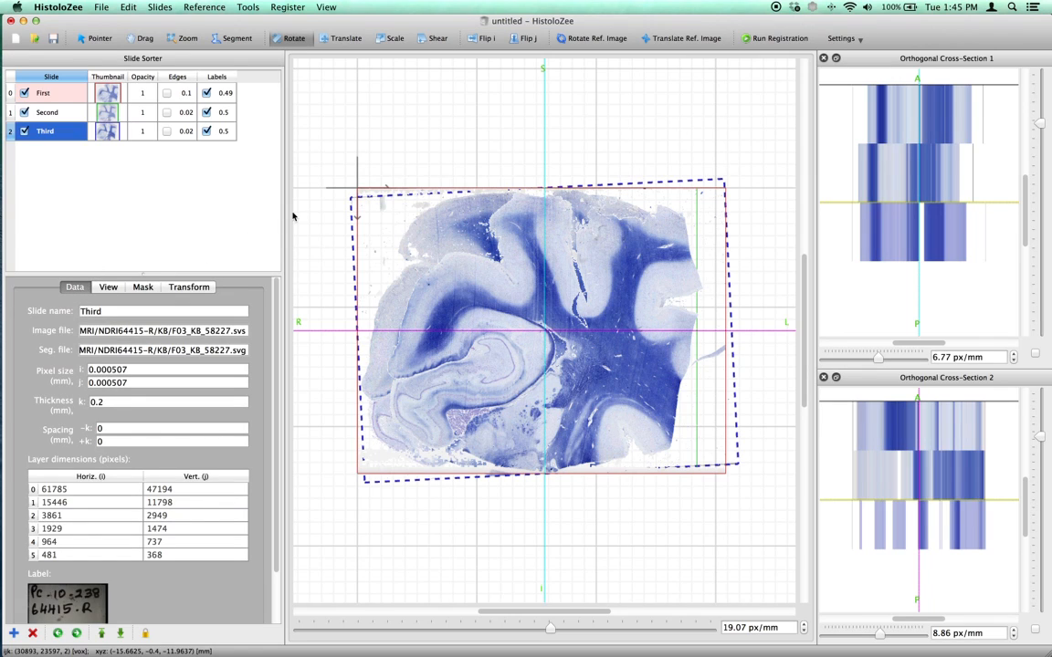
pyautogui.moveTo(284, 206); pyautogui.dragTo(237, 220)
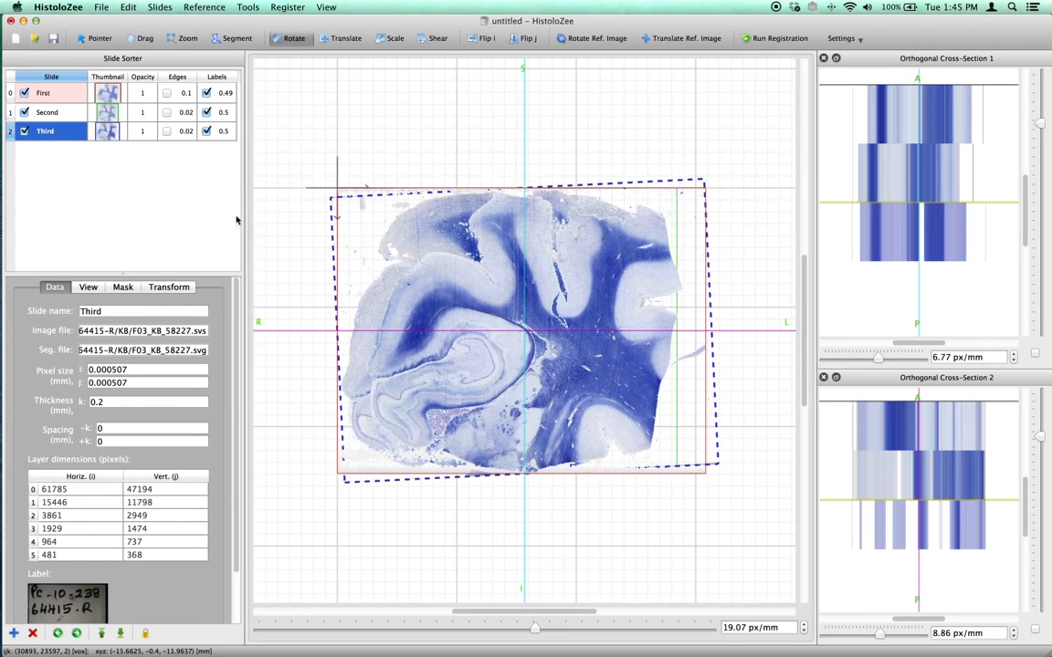
pyautogui.scroll(-3, 235, 365)
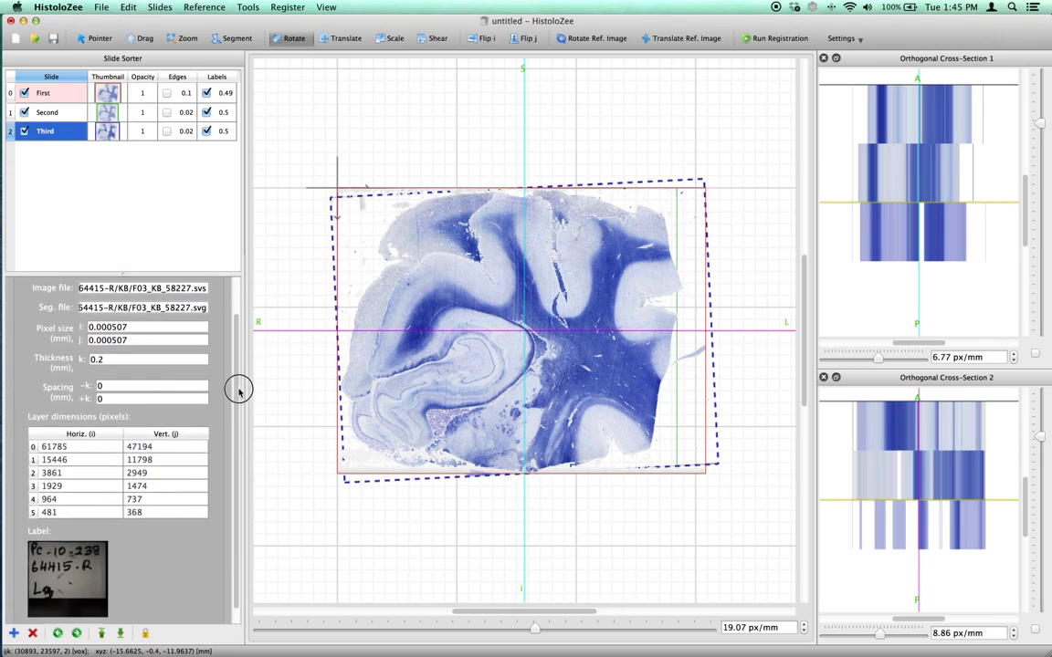
pyautogui.click(44, 94)
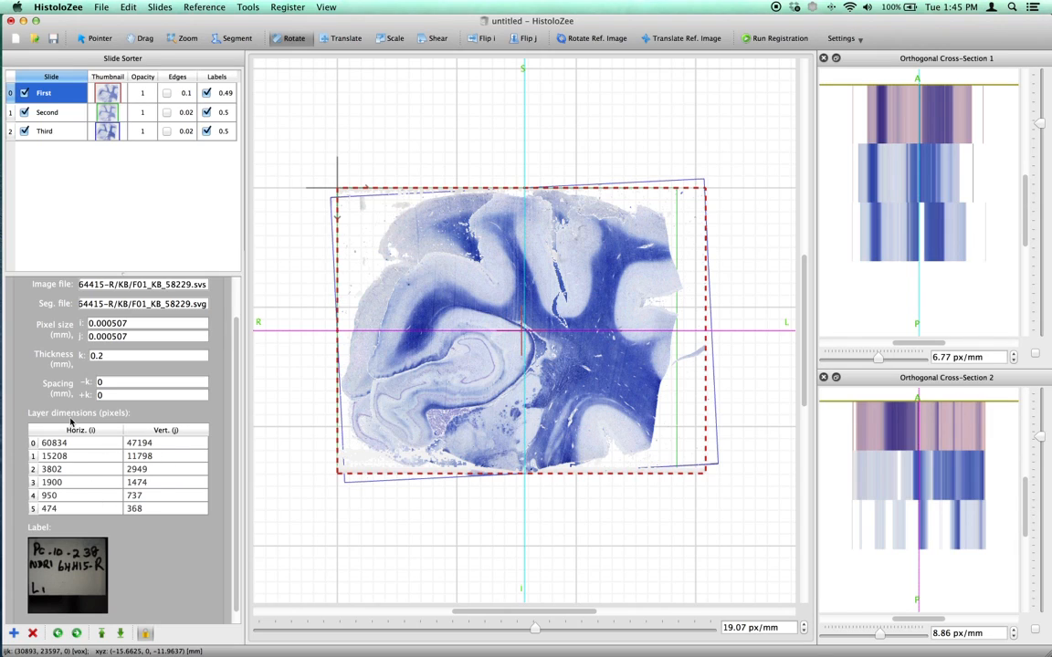
pyautogui.click(53, 115)
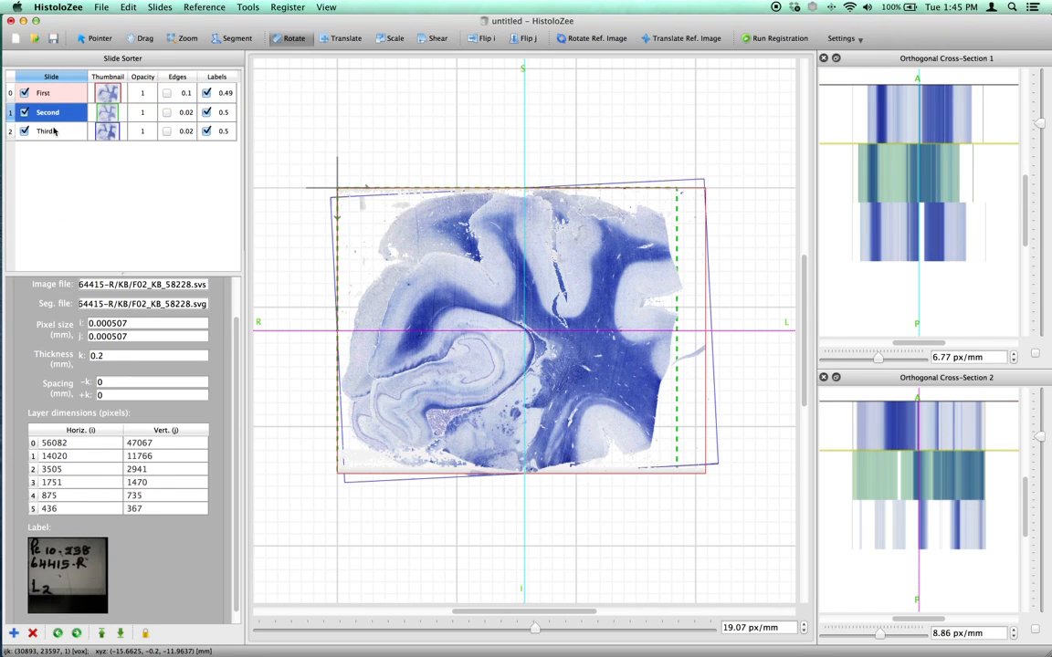
pyautogui.press('Down')
pyautogui.click(52, 111)
pyautogui.click(51, 92)
# Examine the full image and segmentation file paths of the First slide, and restore the property area's width.
pyautogui.moveTo(234, 319); pyautogui.dragTo(478, 338)
pyautogui.moveTo(137, 336); pyautogui.dragTo(463, 334)
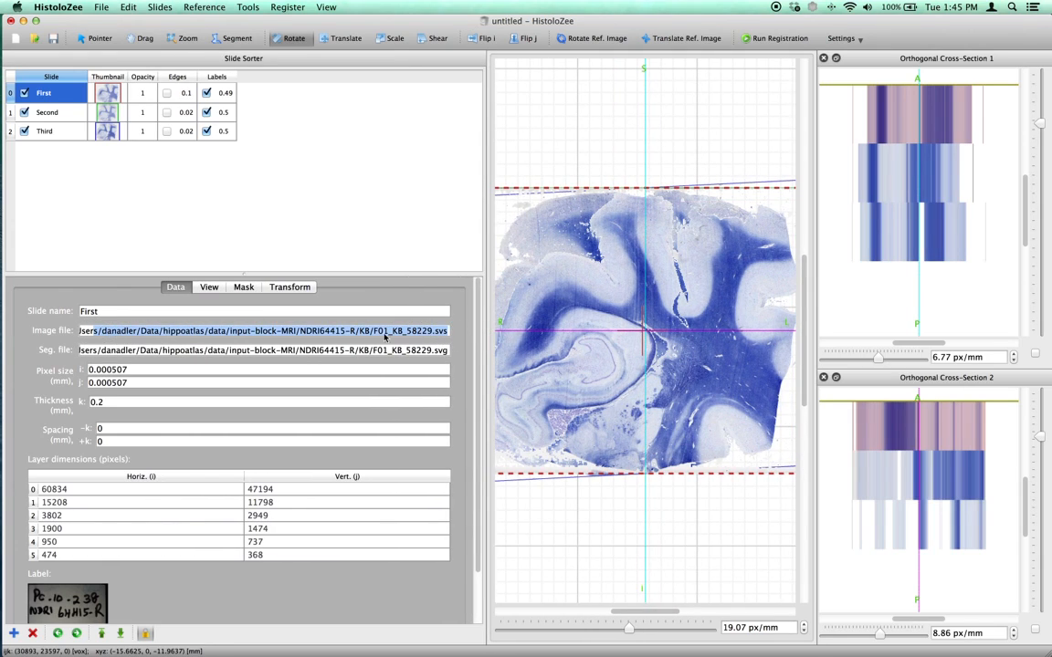
pyautogui.doubleClick(382, 332)
pyautogui.moveTo(82, 350); pyautogui.dragTo(429, 357)
pyautogui.doubleClick(426, 354)
pyautogui.tripleClick(426, 354)
pyautogui.doubleClick(425, 354)
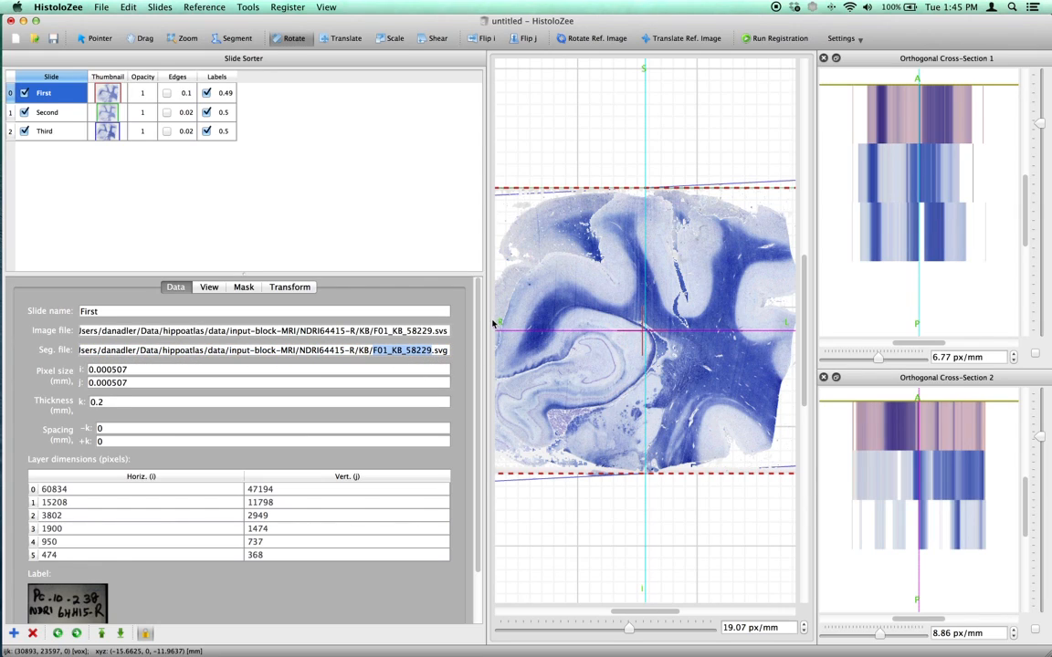
pyautogui.moveTo(486, 318); pyautogui.dragTo(243, 330)
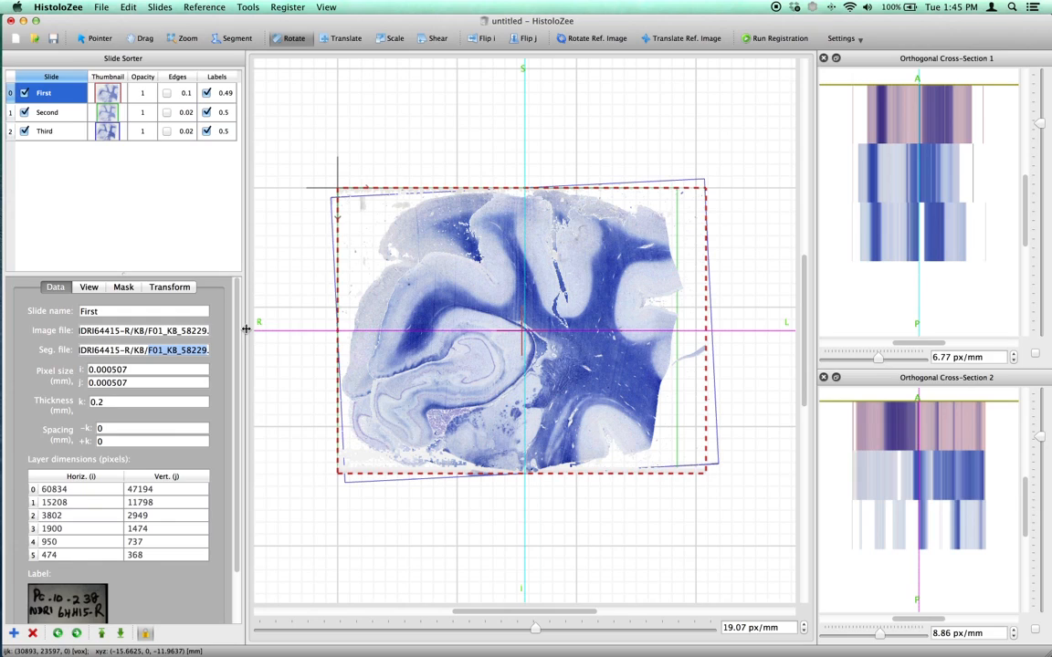
# Hide the Second and Third slides in the main view and make the Second slide active.
pyautogui.moveTo(238, 308)
pyautogui.mouseDown()
pyautogui.moveTo(239, 334)
pyautogui.moveTo(234, 291)
pyautogui.mouseUp()
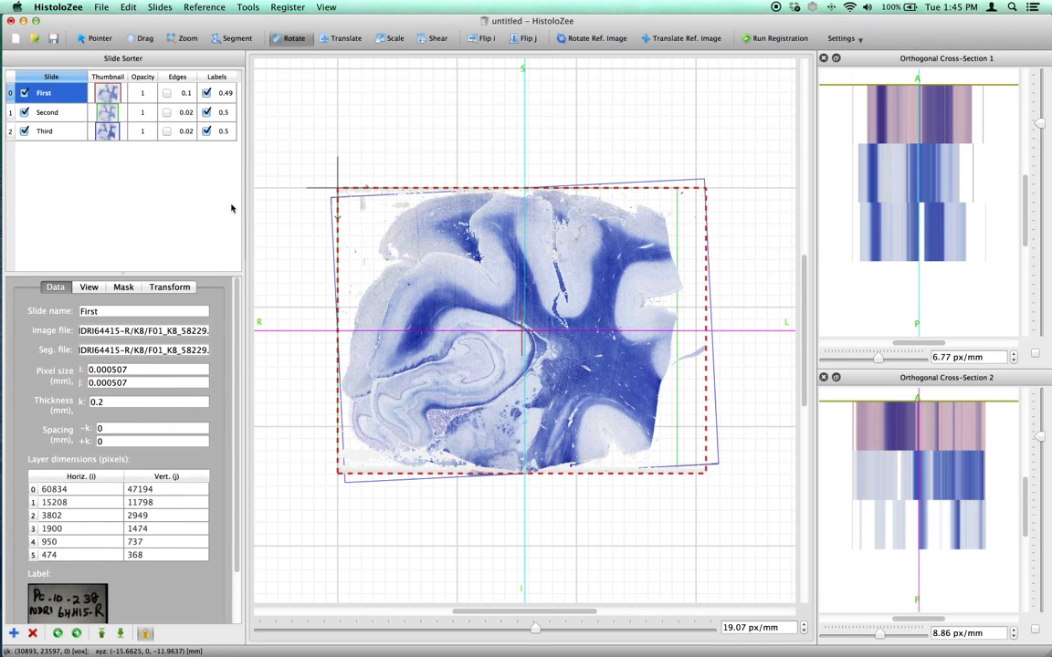
pyautogui.click(24, 112)
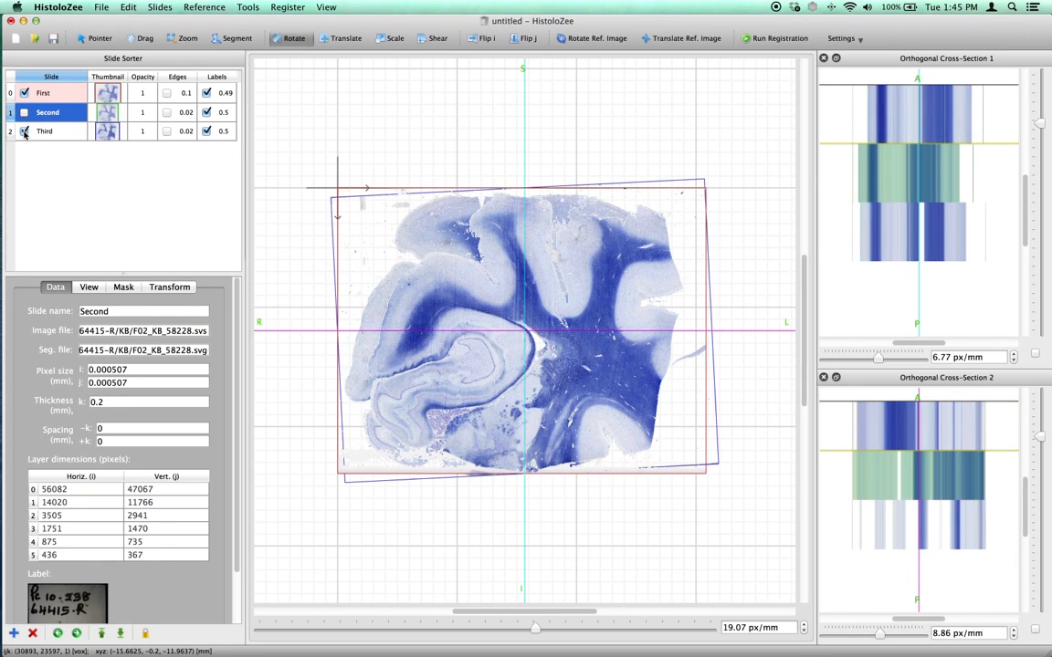
pyautogui.click(23, 131)
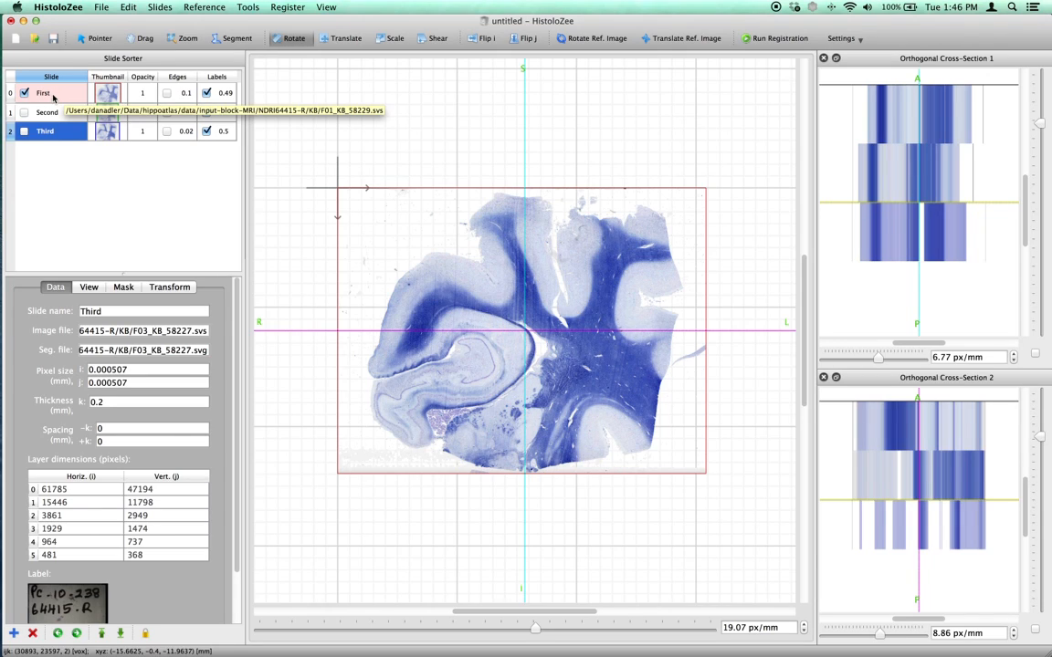
pyautogui.click(53, 95)
pyautogui.click(52, 113)
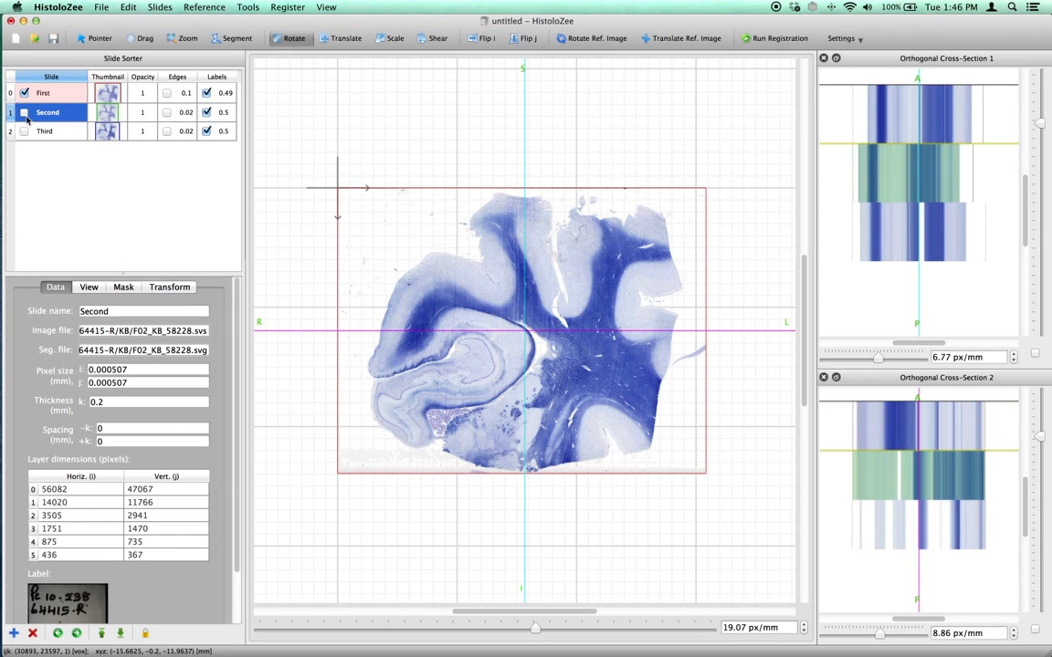
# Show the Second slide in the main view and translate it diagonally down and to the left, offset from the First slide.
pyautogui.click(23, 112)
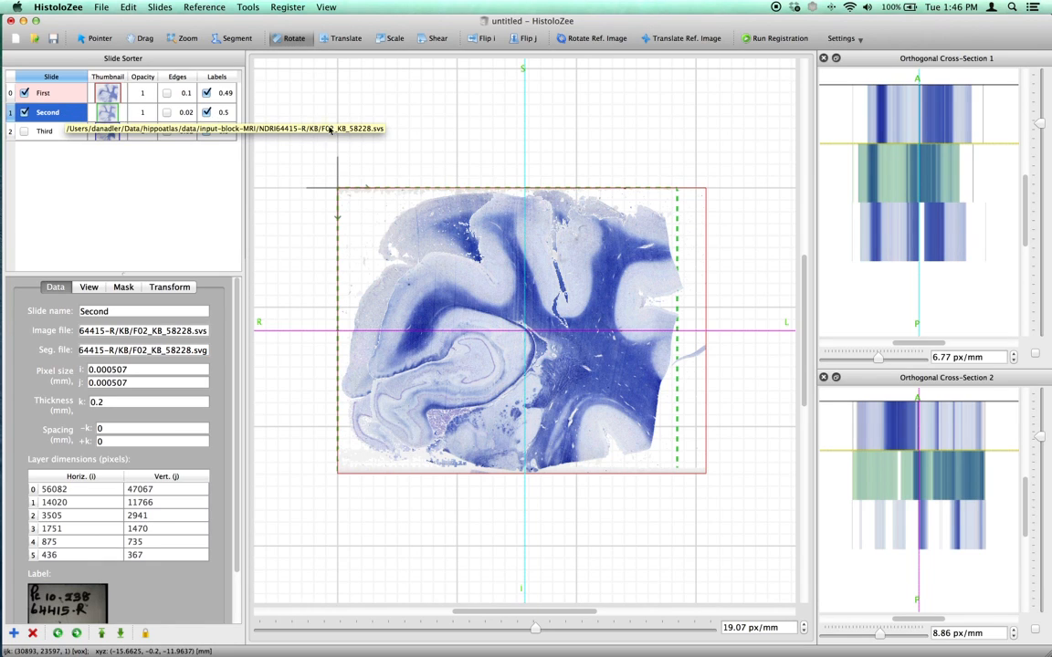
pyautogui.click(345, 38)
pyautogui.moveTo(480, 228)
pyautogui.mouseDown()
pyautogui.moveTo(422, 275)
pyautogui.moveTo(456, 331)
pyautogui.moveTo(478, 290)
pyautogui.moveTo(468, 219)
pyautogui.mouseUp()
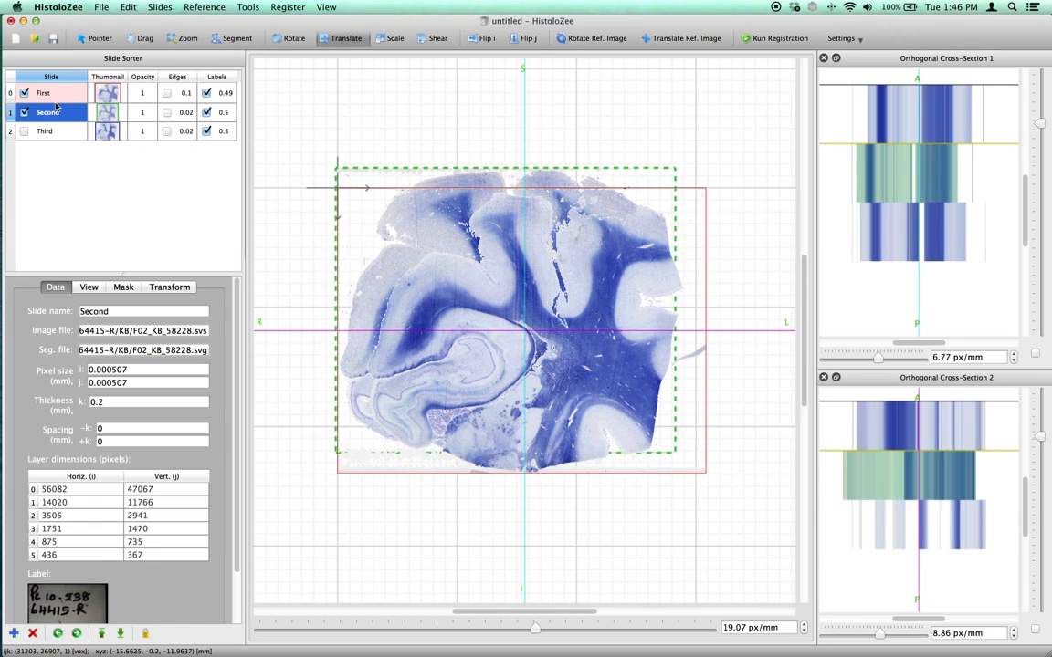
pyautogui.moveTo(426, 219); pyautogui.dragTo(382, 313)
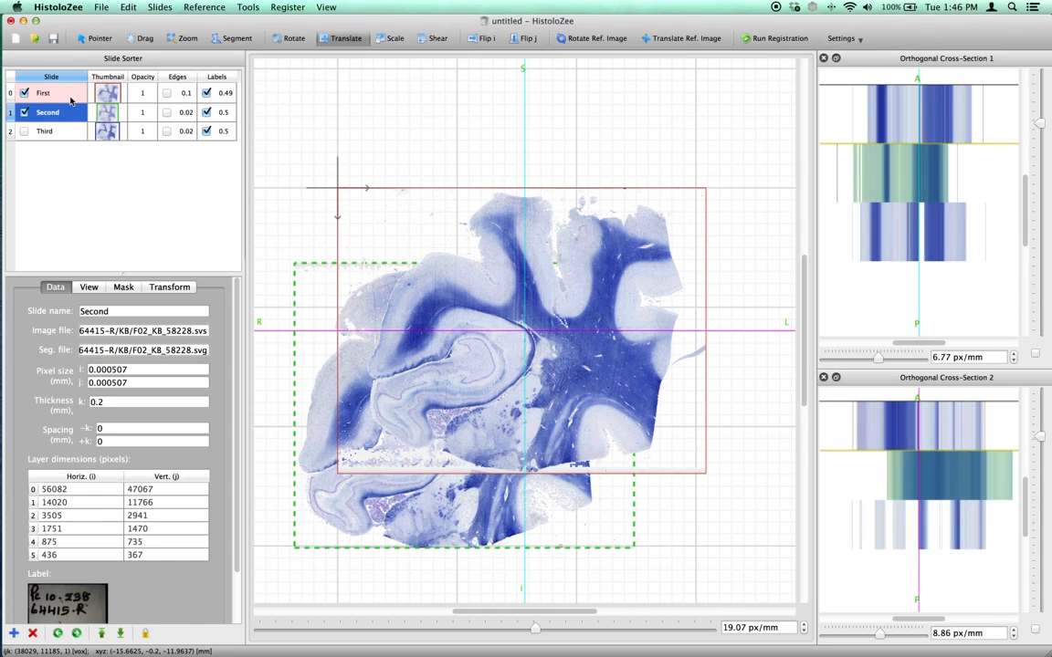
# Activate each slide in turn and compare its highlighted layer in both orthogonal cross-sections.
pyautogui.click(70, 99)
pyautogui.click(66, 119)
pyautogui.click(63, 133)
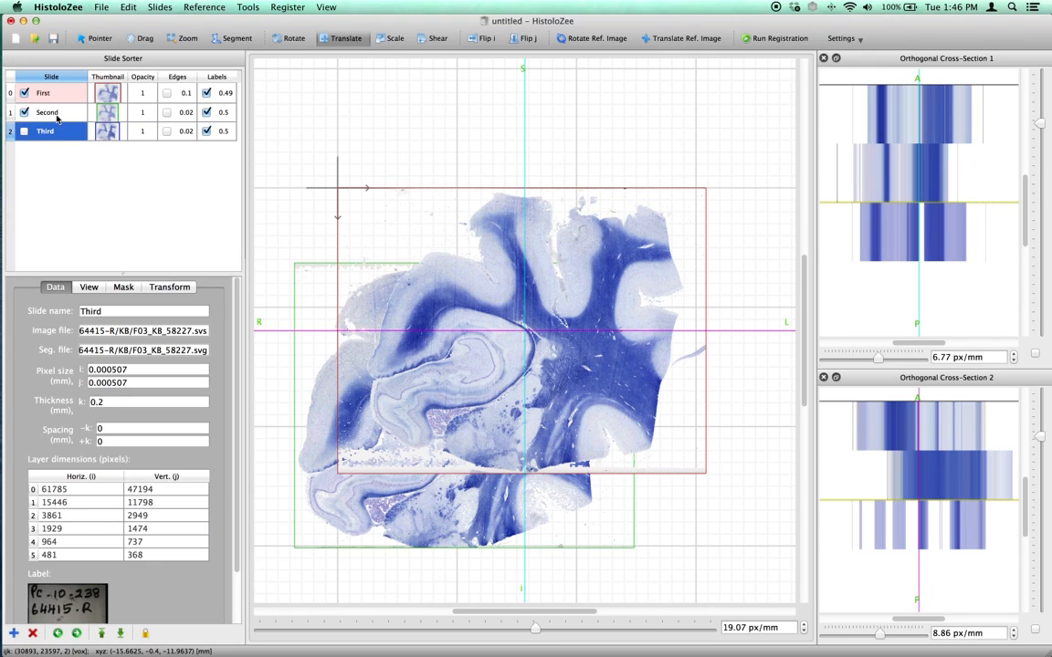
pyautogui.click(56, 116)
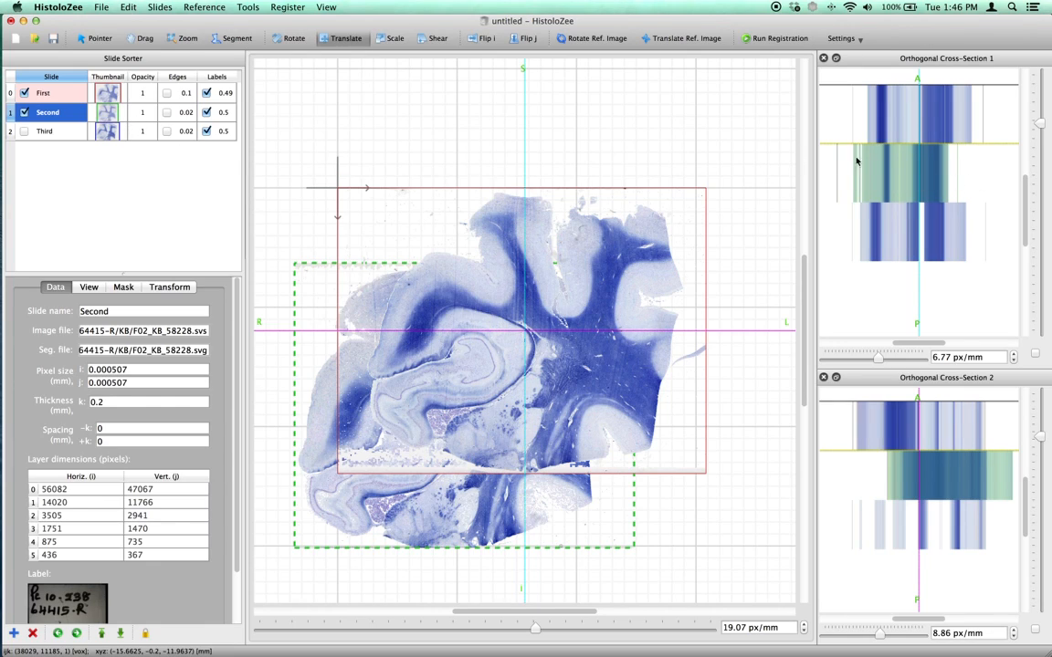
pyautogui.press('Up')
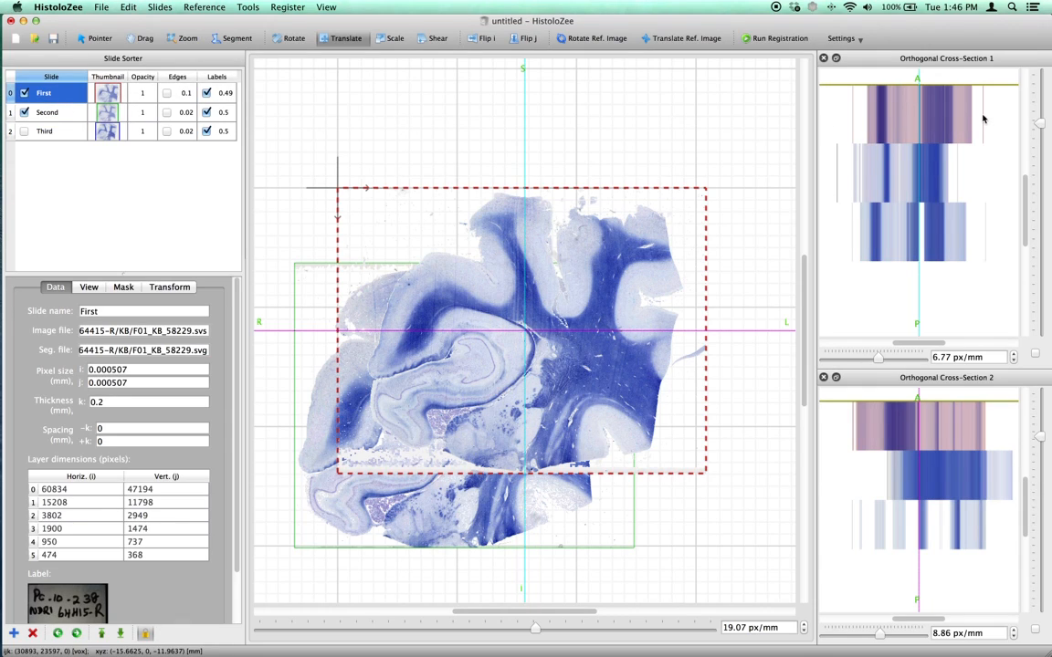
pyautogui.click(50, 128)
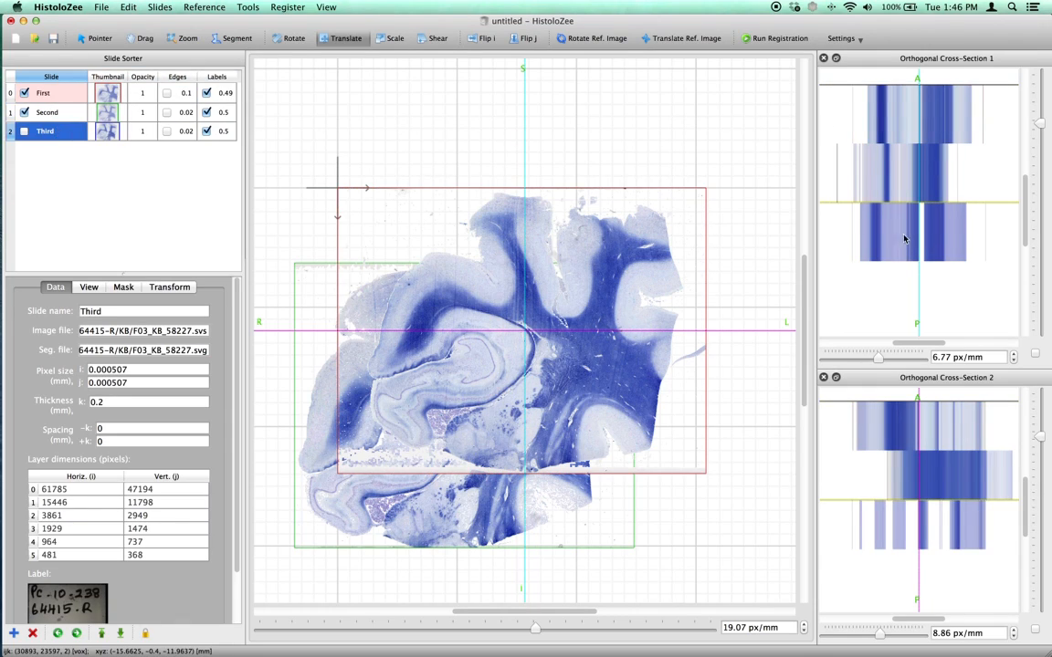
pyautogui.click(939, 118)
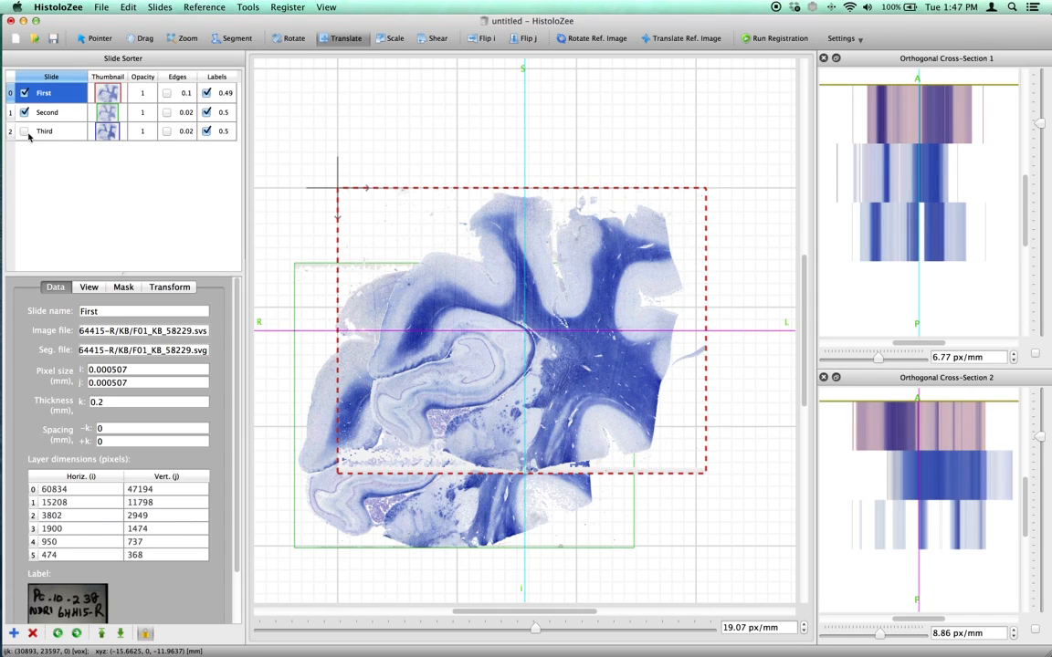
# Show the Third slide in the main view and shift the crosshairs within the First slide's layer in Orthogonal Cross-Section 1.
pyautogui.click(24, 131)
pyautogui.click(46, 92)
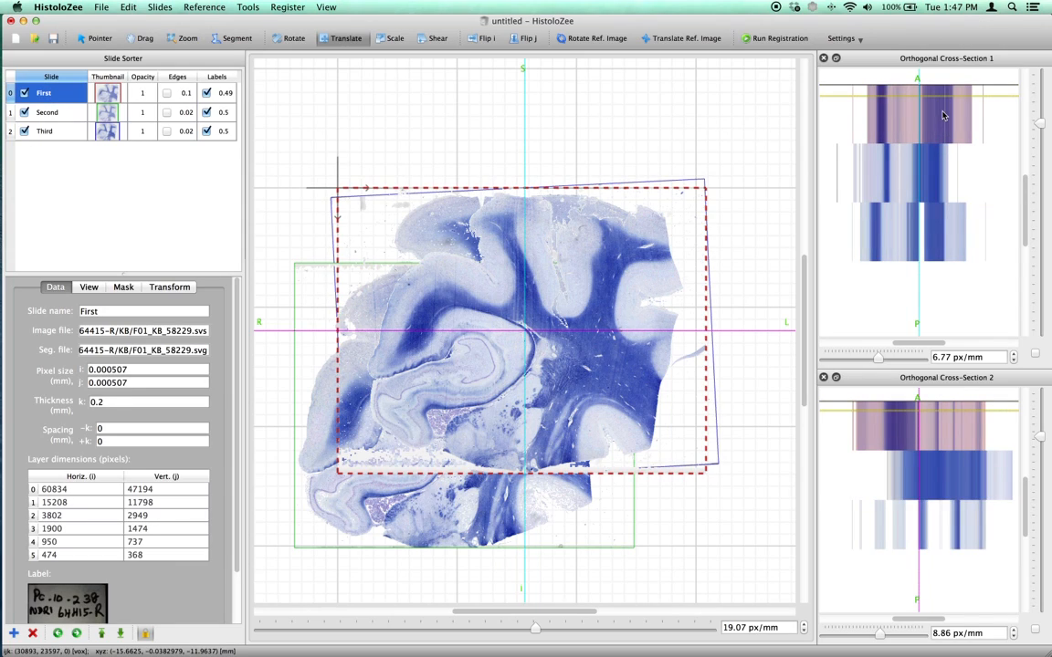
pyautogui.moveTo(946, 105)
pyautogui.mouseDown()
pyautogui.moveTo(942, 127)
pyautogui.moveTo(940, 104)
pyautogui.moveTo(945, 116)
pyautogui.mouseUp()
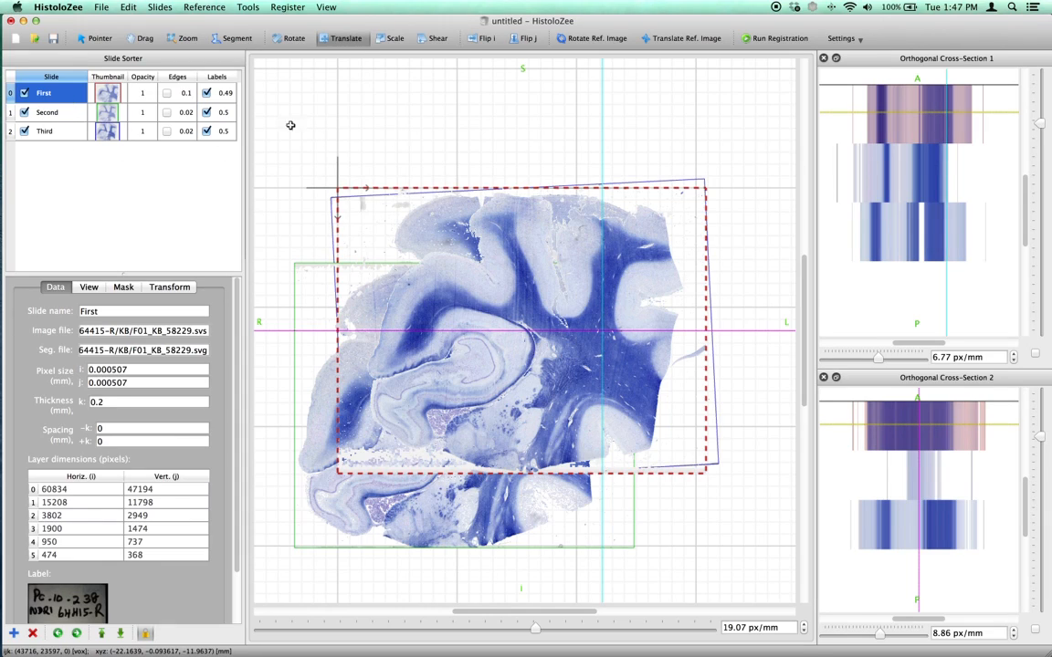
# Activate the Third slide from its cross-section layer and translate it to about 4.04 mm in i and -6.35 mm in j.
pyautogui.click(916, 178)
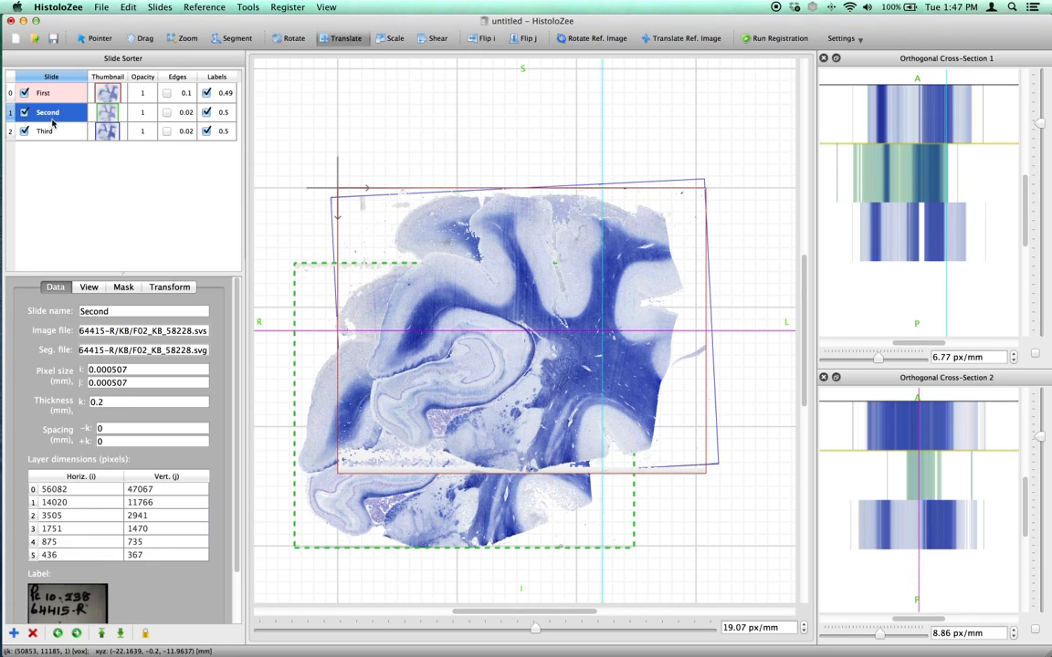
pyautogui.click(890, 242)
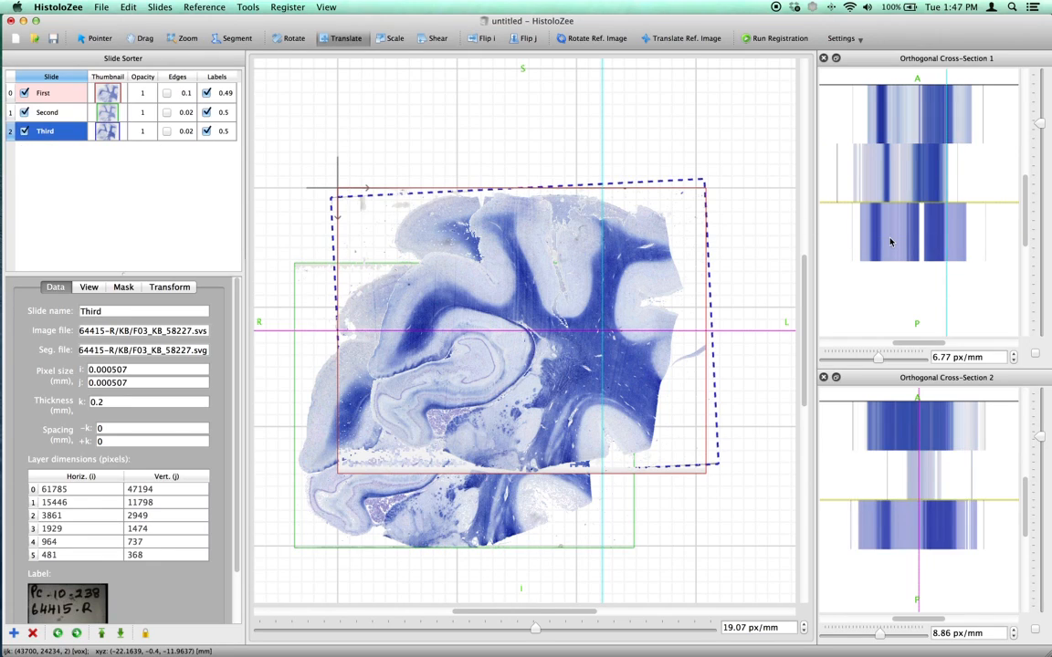
pyautogui.moveTo(382, 340); pyautogui.dragTo(351, 285)
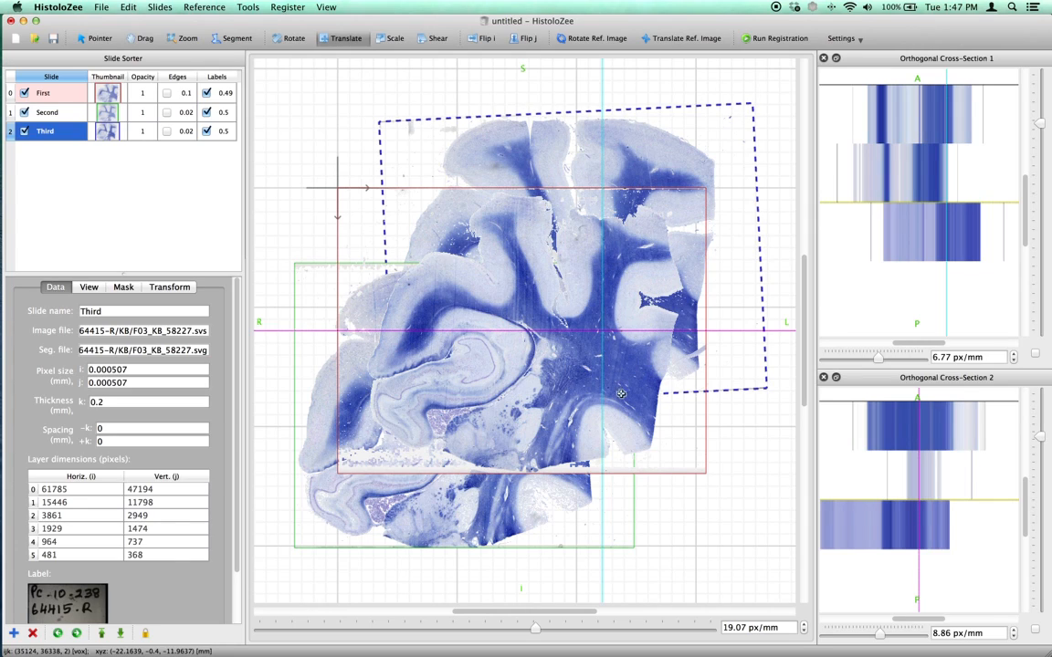
# Pick the Second, Third and First layers in the orthogonal cross-sections to check which slide each one activates.
pyautogui.click(886, 178)
pyautogui.click(900, 526)
pyautogui.click(923, 437)
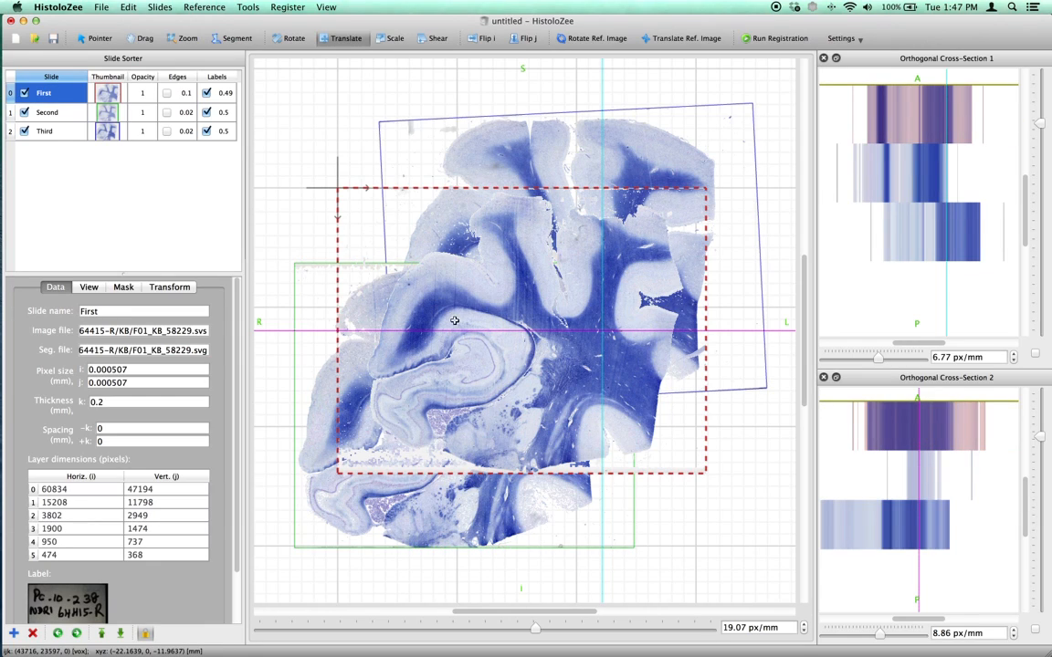
# Translate the Second slide back over the First slide, and hide the First and Third slides in the main view.
pyautogui.click(57, 113)
pyautogui.moveTo(453, 269); pyautogui.dragTo(497, 175)
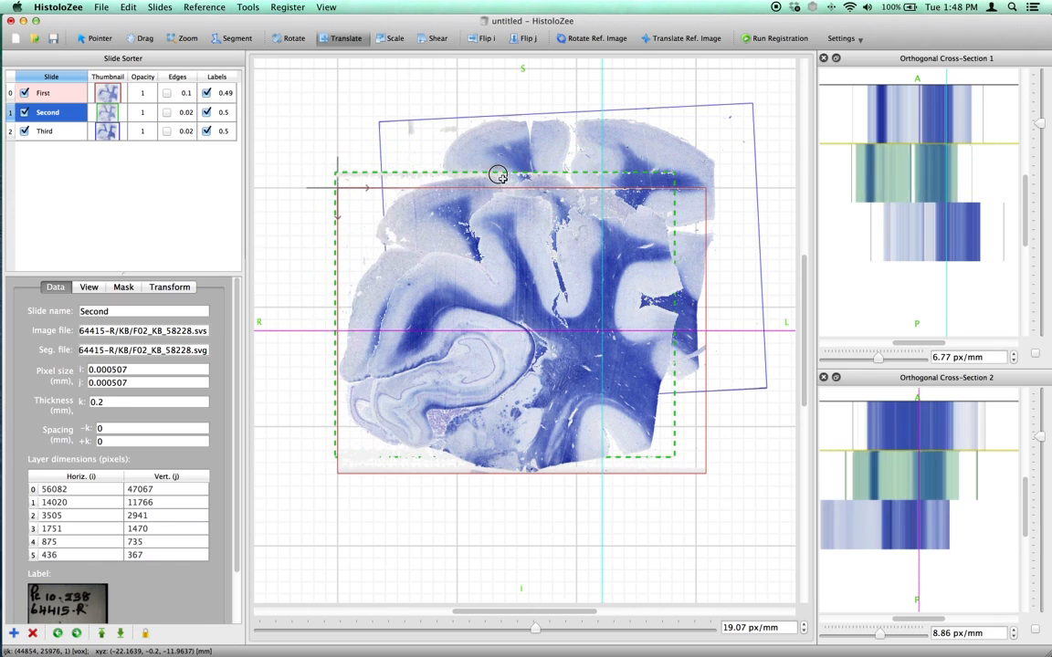
pyautogui.click(23, 131)
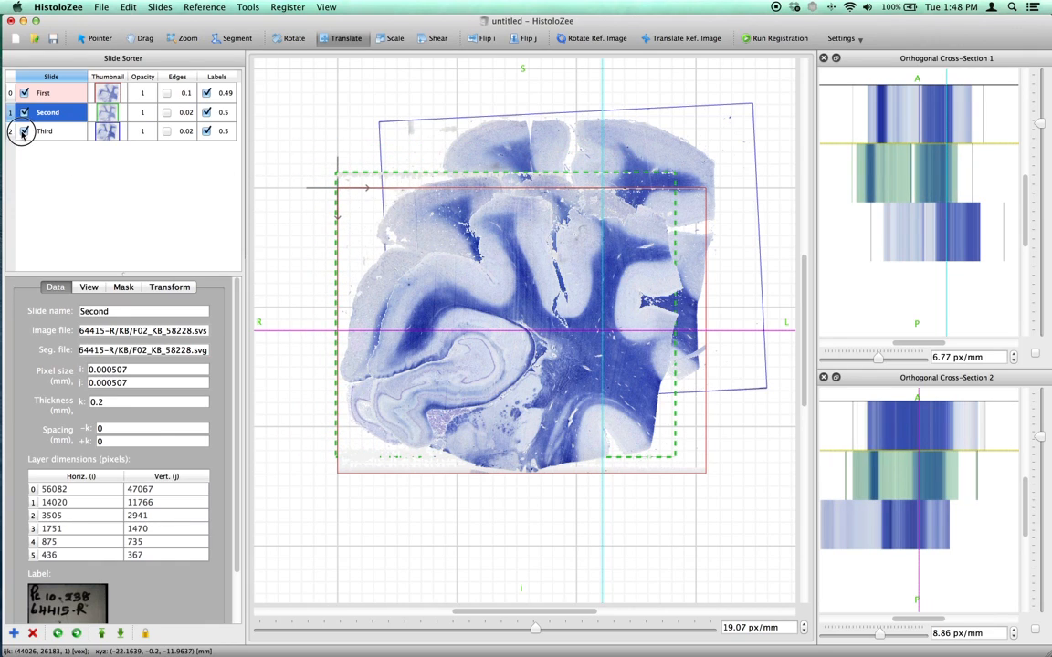
pyautogui.click(24, 93)
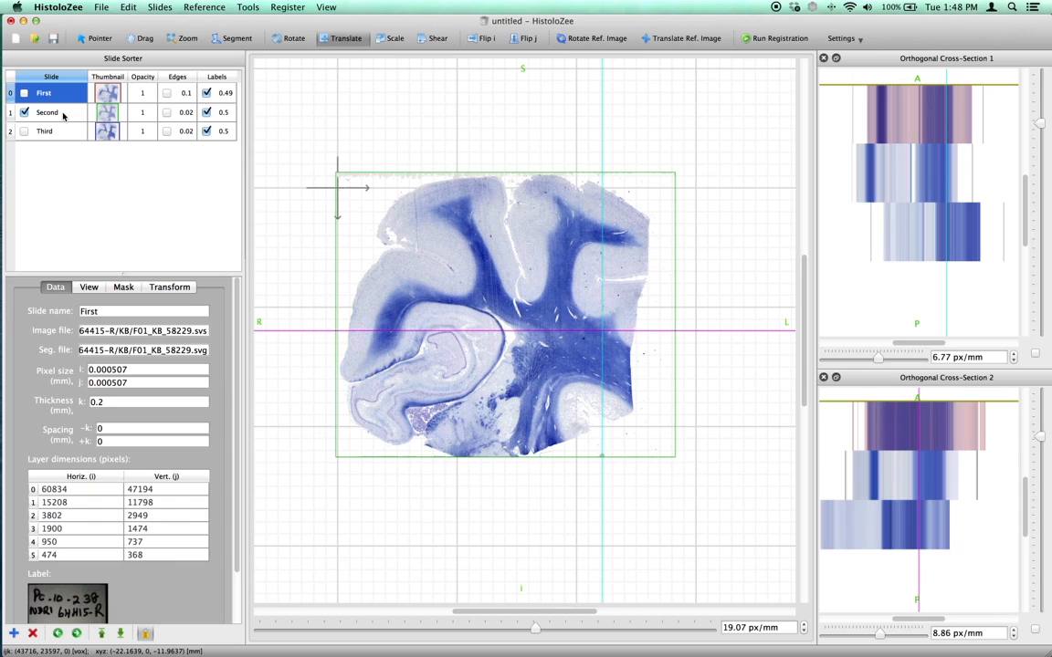
# Translate the First slide while it is hidden in the main view, with its View properties displayed.
pyautogui.click(63, 113)
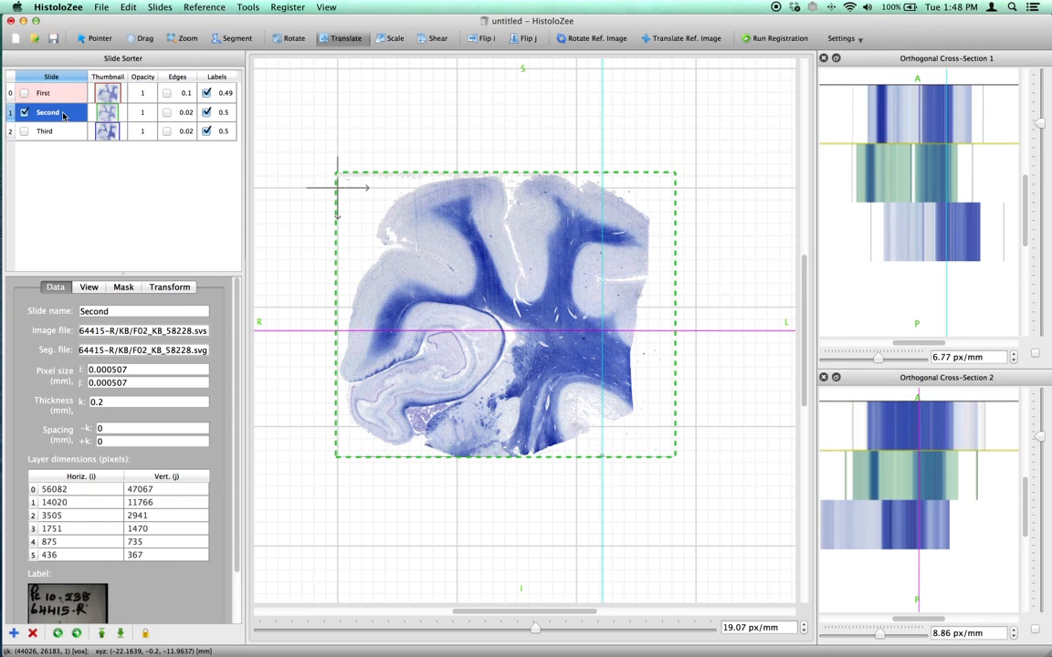
pyautogui.click(55, 95)
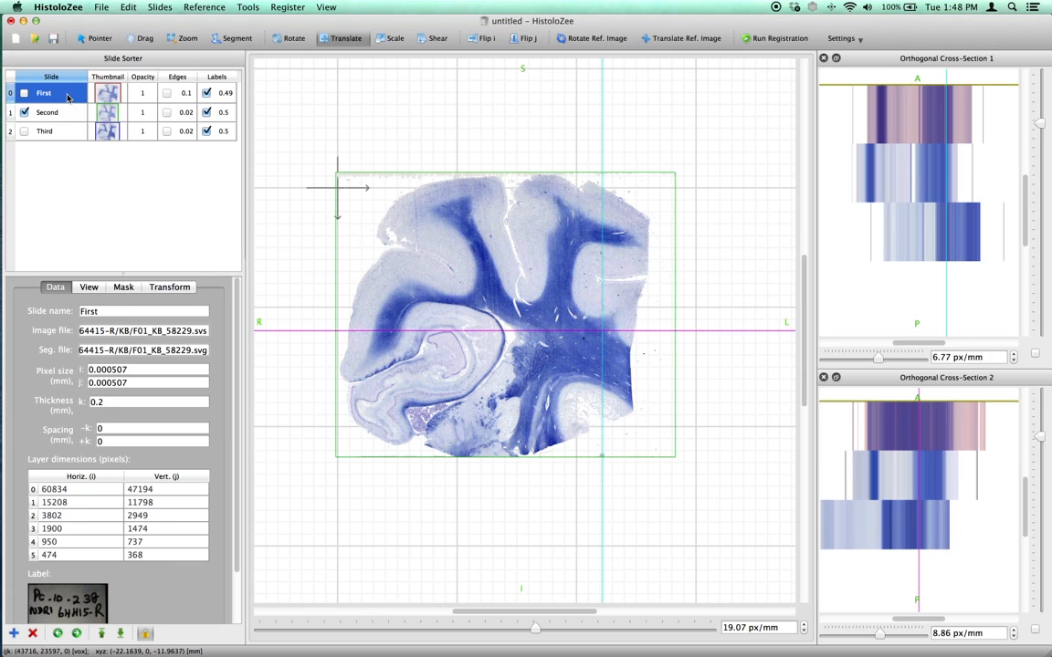
pyautogui.moveTo(399, 287); pyautogui.dragTo(384, 315)
pyautogui.click(88, 287)
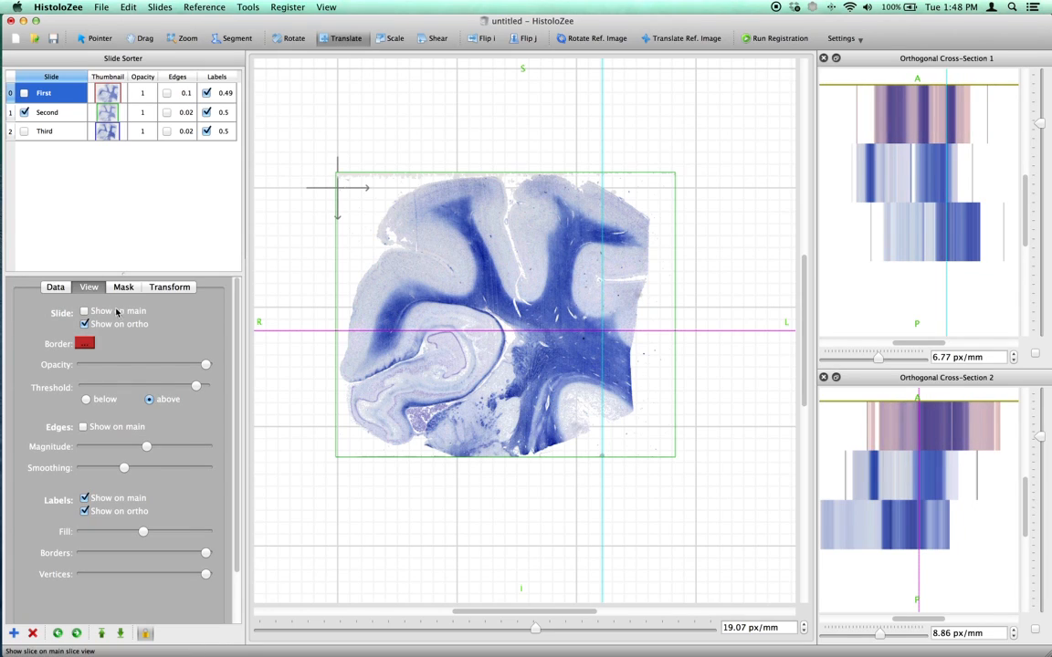
pyautogui.moveTo(462, 343); pyautogui.dragTo(446, 266)
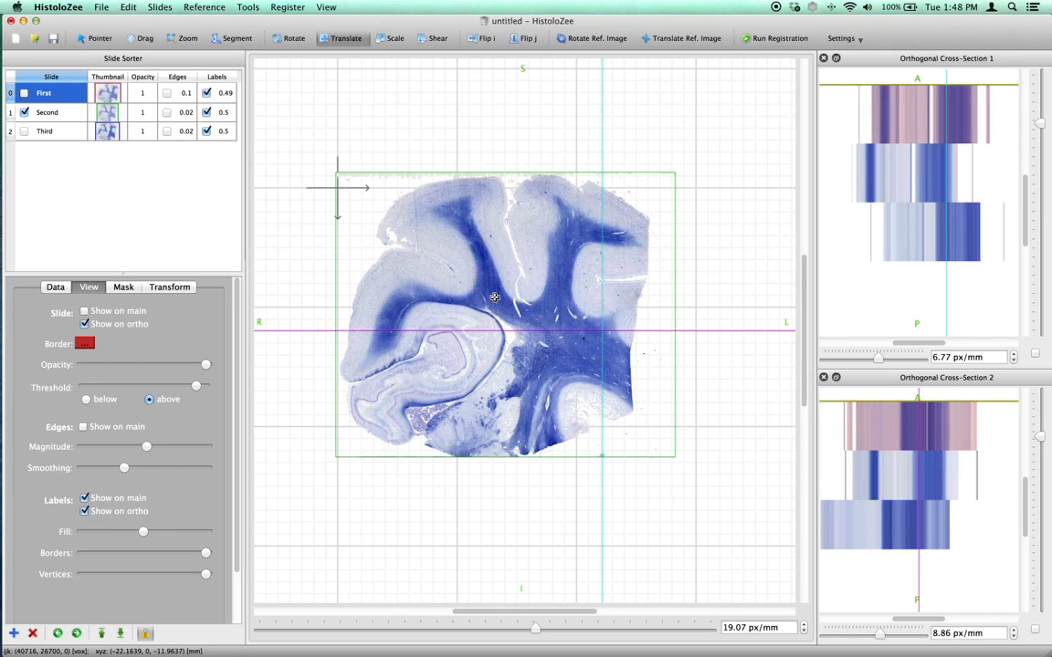
# Translate the Second slide to about 2.31 mm in i and 0.52 mm in j.
pyautogui.click(53, 116)
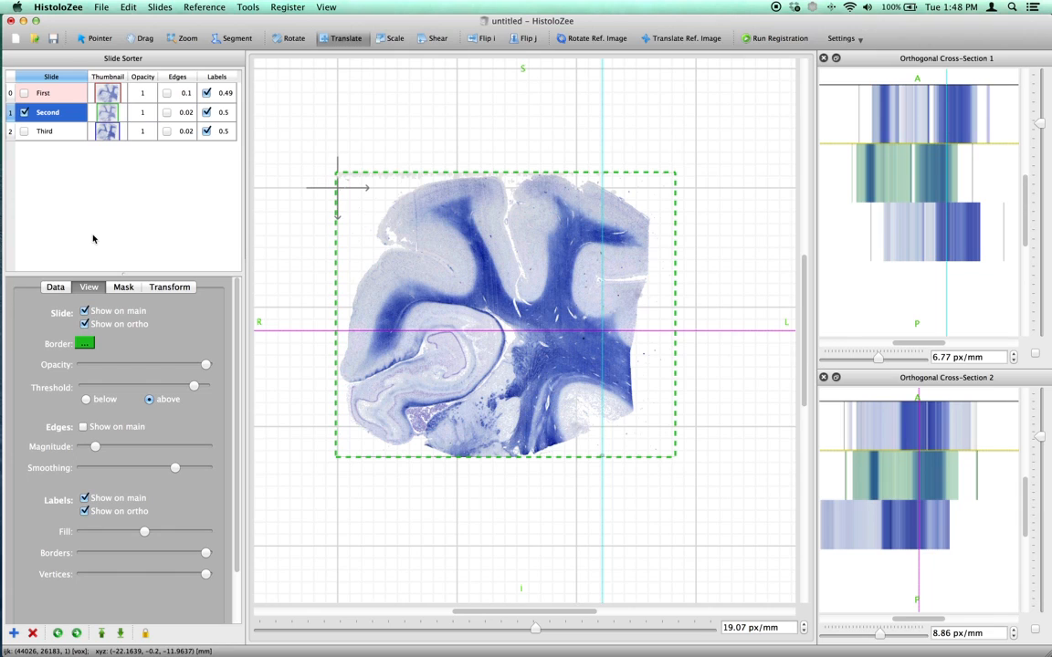
pyautogui.moveTo(398, 262); pyautogui.dragTo(428, 285)
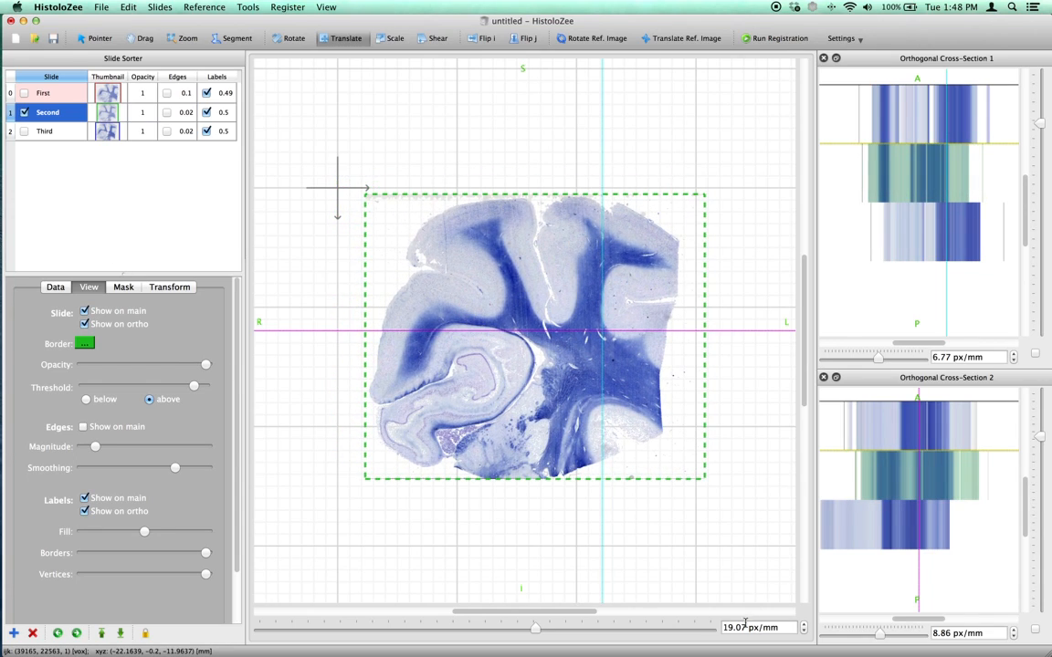
# Zoom the main view in to about 23.46 px/mm and narrow the slide list and property area.
pyautogui.click(184, 38)
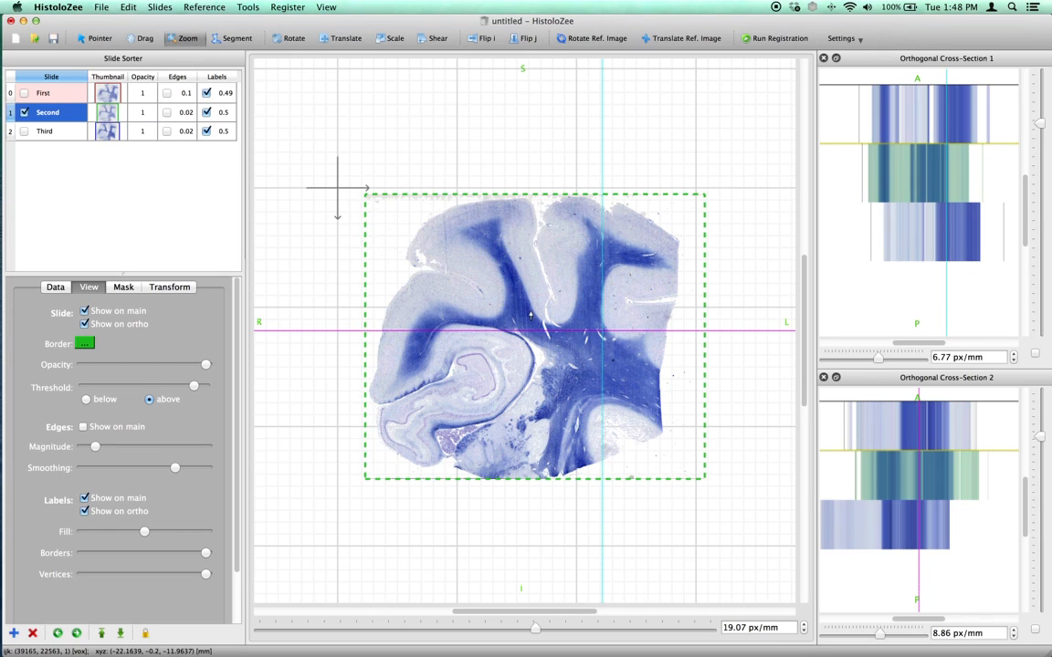
pyautogui.click(530, 307)
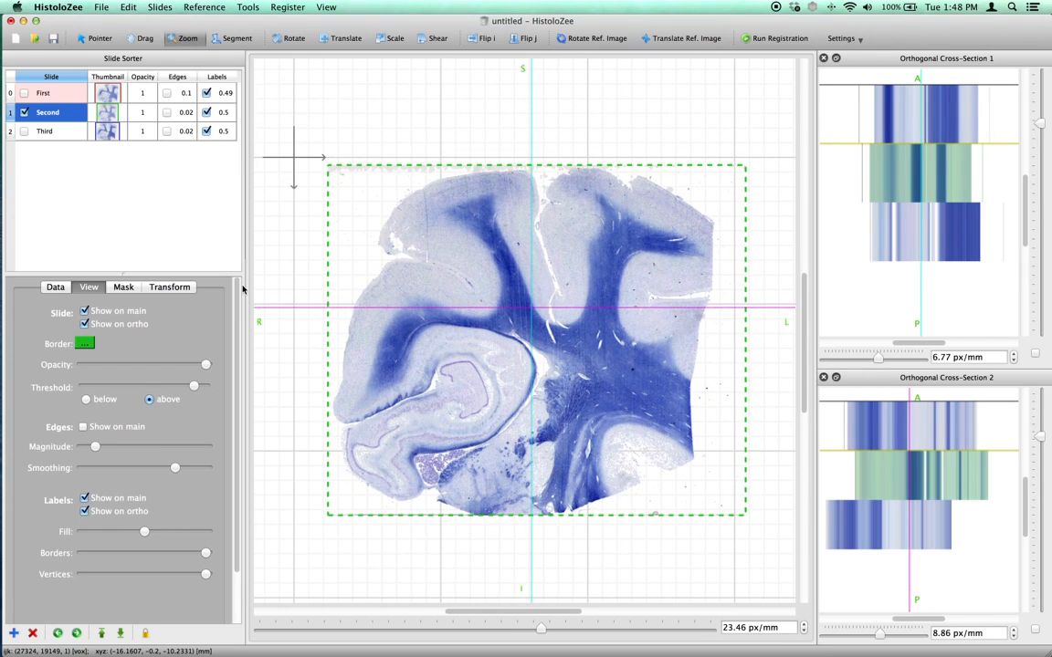
pyautogui.moveTo(242, 287); pyautogui.dragTo(183, 289)
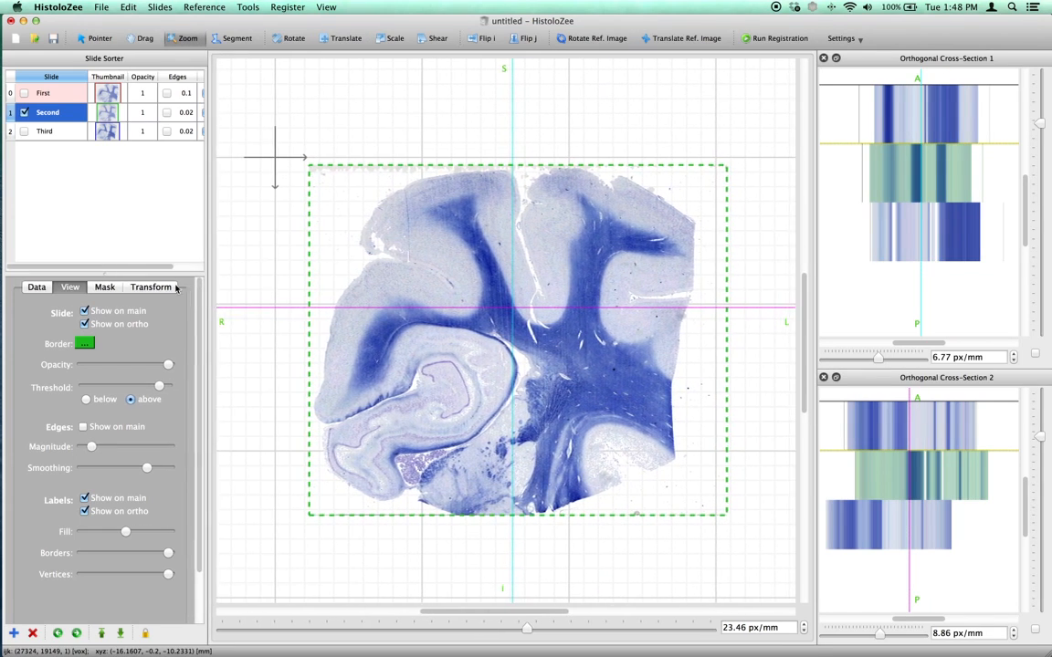
# Show the Third slide in the main view and reset the transforms of the Third and Second slides to identity.
pyautogui.click(24, 132)
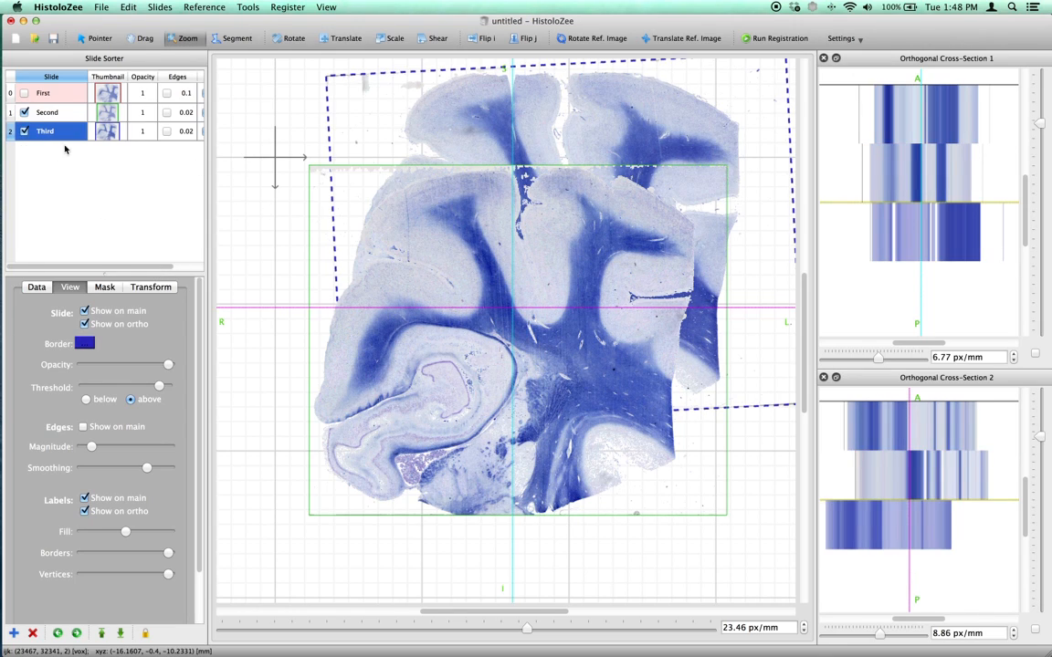
pyautogui.click(152, 286)
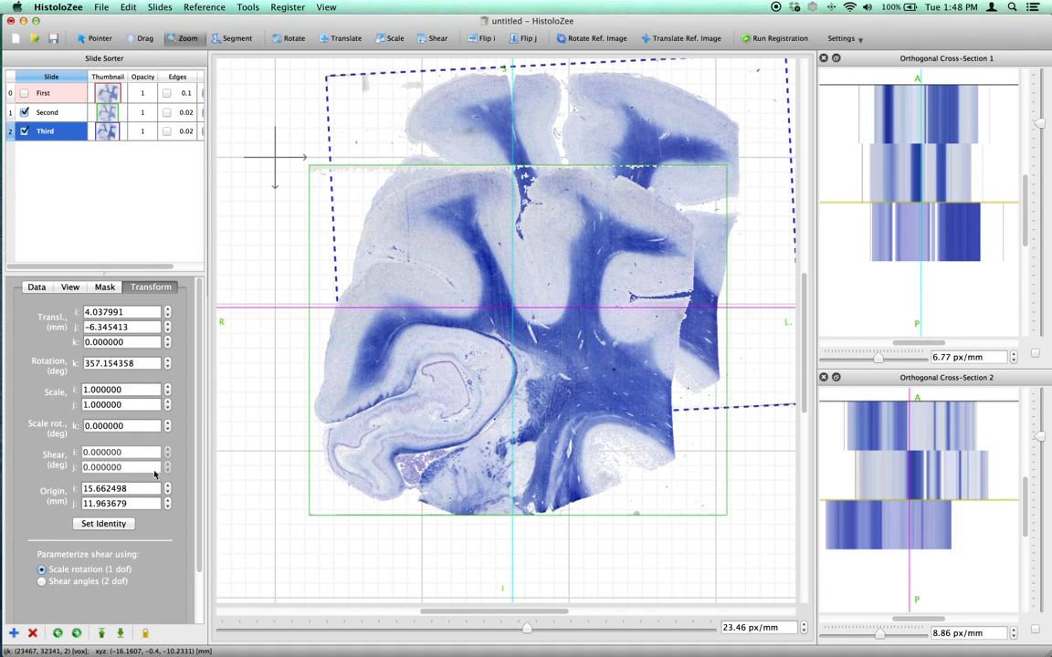
pyautogui.click(103, 523)
pyautogui.click(56, 112)
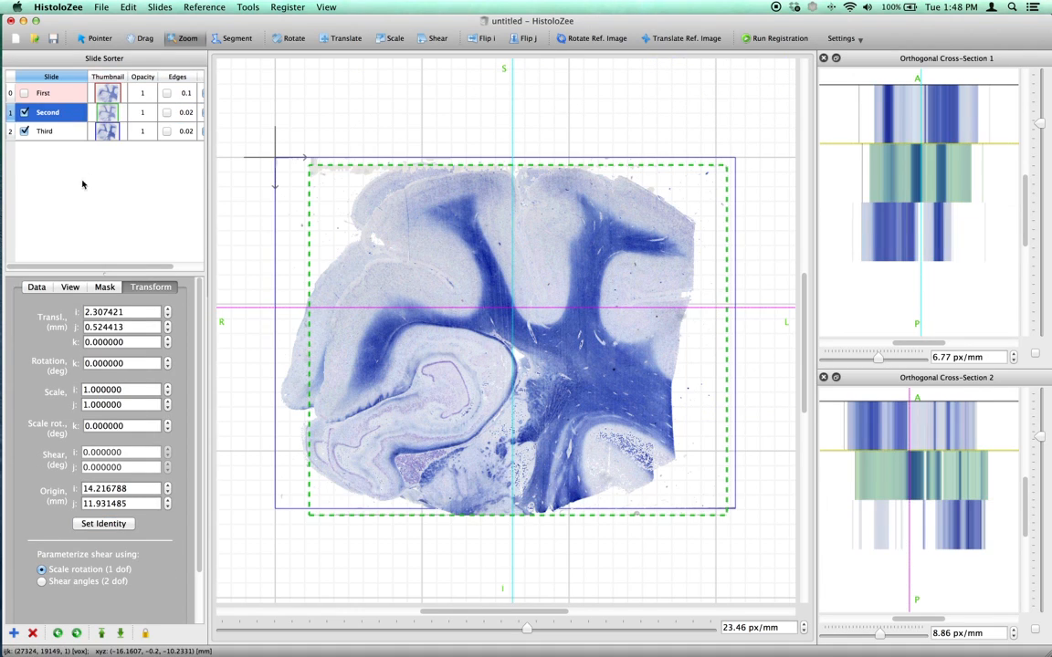
pyautogui.click(105, 524)
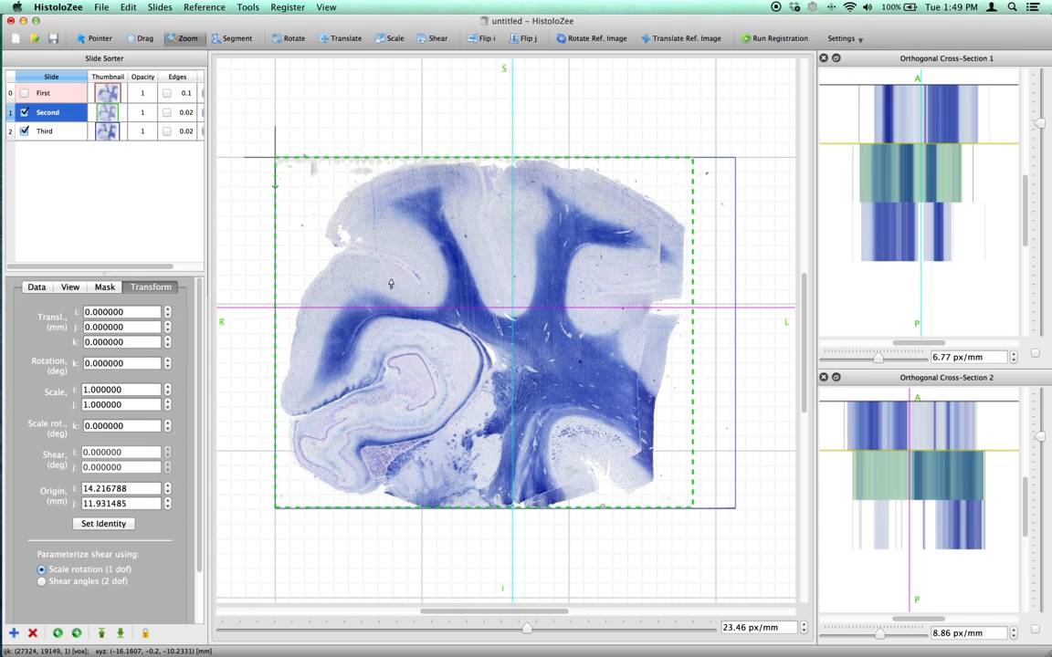
# Translate the Second slide over the Third slide, lowering the Second slide's opacity to 0.43 so both are visible.
pyautogui.click(341, 38)
pyautogui.moveTo(416, 240)
pyautogui.mouseDown()
pyautogui.moveTo(432, 267)
pyautogui.moveTo(505, 270)
pyautogui.moveTo(486, 238)
pyautogui.moveTo(420, 237)
pyautogui.moveTo(423, 251)
pyautogui.moveTo(420, 242)
pyautogui.moveTo(445, 249)
pyautogui.moveTo(474, 211)
pyautogui.moveTo(435, 207)
pyautogui.moveTo(414, 215)
pyautogui.moveTo(408, 273)
pyautogui.moveTo(465, 282)
pyautogui.moveTo(436, 227)
pyautogui.moveTo(399, 246)
pyautogui.moveTo(401, 277)
pyautogui.moveTo(434, 238)
pyautogui.moveTo(397, 251)
pyautogui.moveTo(444, 260)
pyautogui.moveTo(415, 237)
pyautogui.moveTo(370, 274)
pyautogui.moveTo(394, 296)
pyautogui.moveTo(439, 275)
pyautogui.moveTo(425, 239)
pyautogui.moveTo(424, 252)
pyautogui.mouseUp()
pyautogui.click(69, 287)
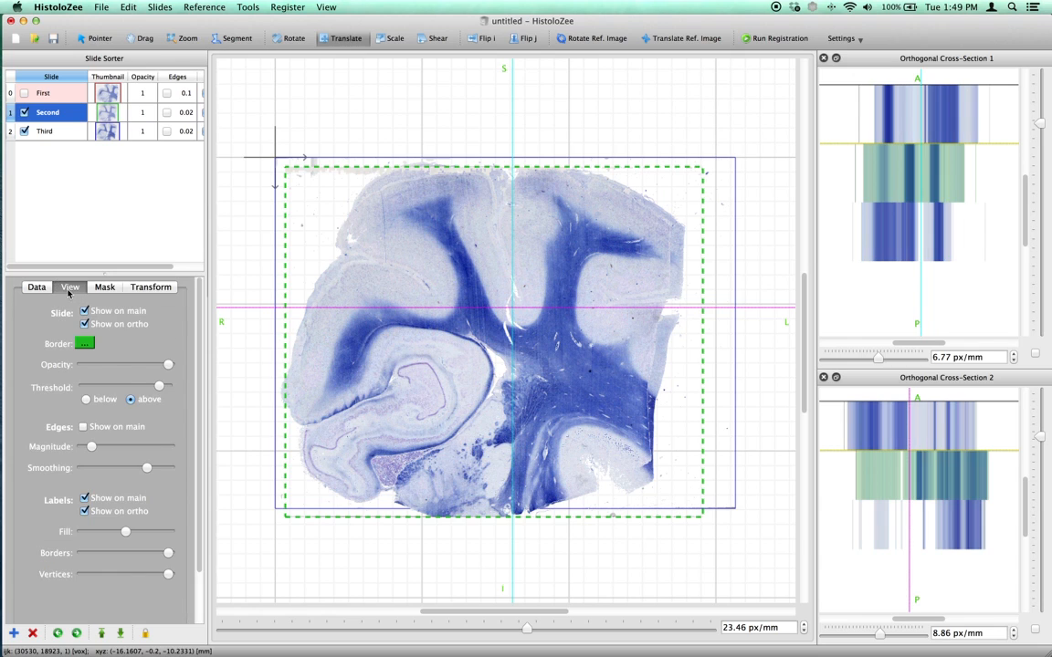
pyautogui.click(166, 365)
pyautogui.moveTo(166, 365); pyautogui.dragTo(119, 364)
pyautogui.moveTo(366, 365); pyautogui.dragTo(410, 362)
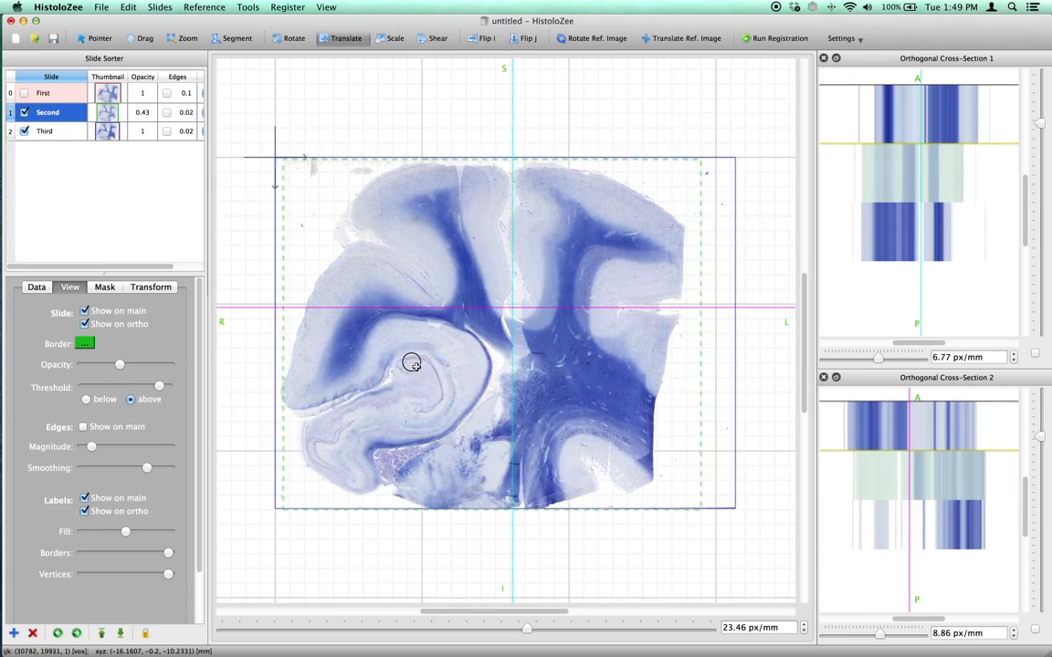
# Restore the Second slide's full opacity, show its edges in the main view at a higher edge magnitude, and shift the slide slightly.
pyautogui.moveTo(119, 364); pyautogui.dragTo(188, 366)
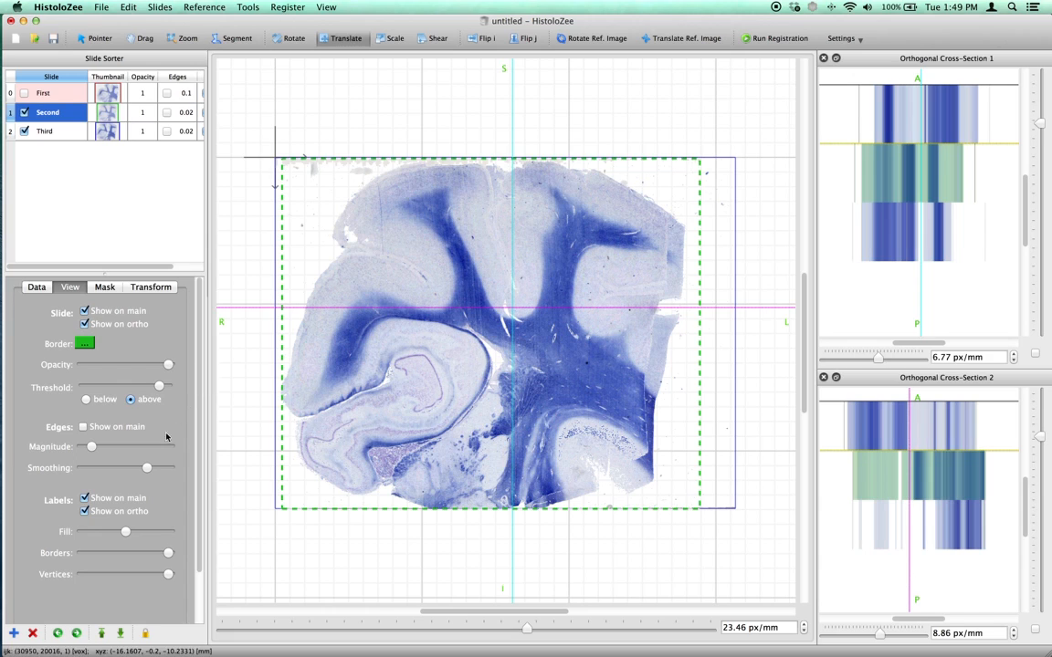
pyautogui.click(83, 426)
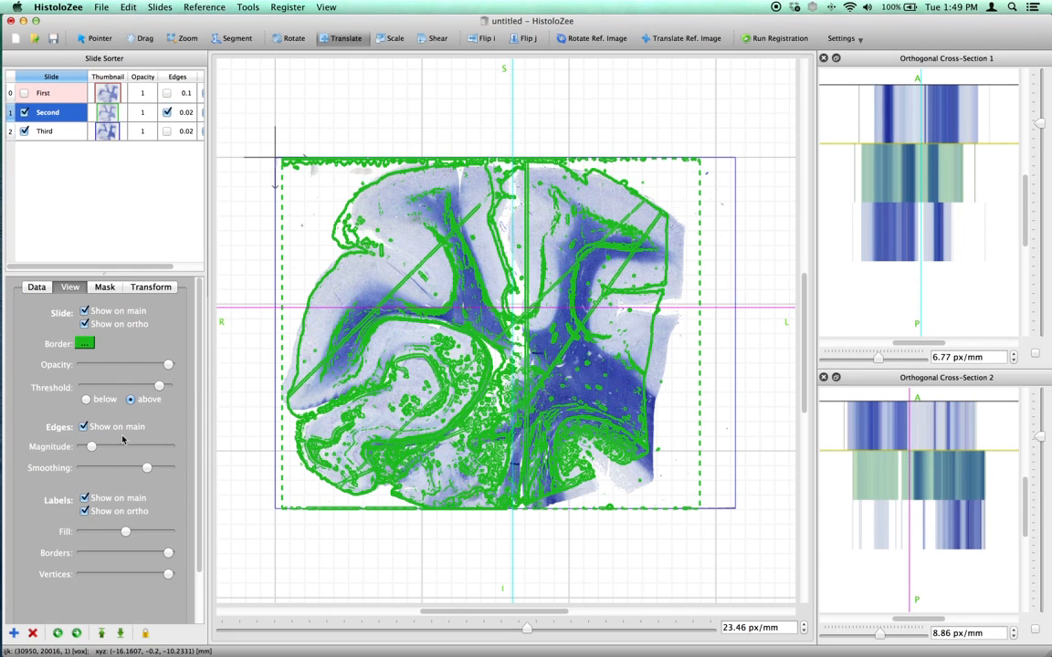
pyautogui.moveTo(91, 446); pyautogui.dragTo(111, 446)
pyautogui.moveTo(479, 404)
pyautogui.mouseDown()
pyautogui.moveTo(428, 433)
pyautogui.moveTo(491, 406)
pyautogui.moveTo(466, 403)
pyautogui.mouseUp()
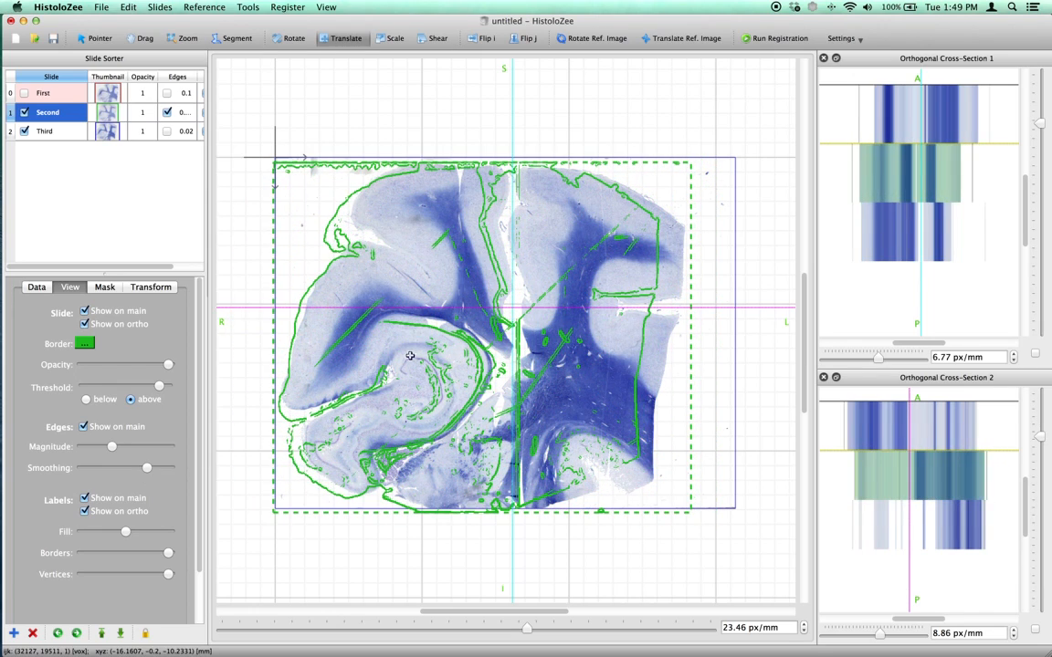
# Show the Third slide's edges at a higher magnitude and translate the Third and Second slides so their outlines overlap.
pyautogui.click(167, 131)
pyautogui.moveTo(91, 446); pyautogui.dragTo(109, 446)
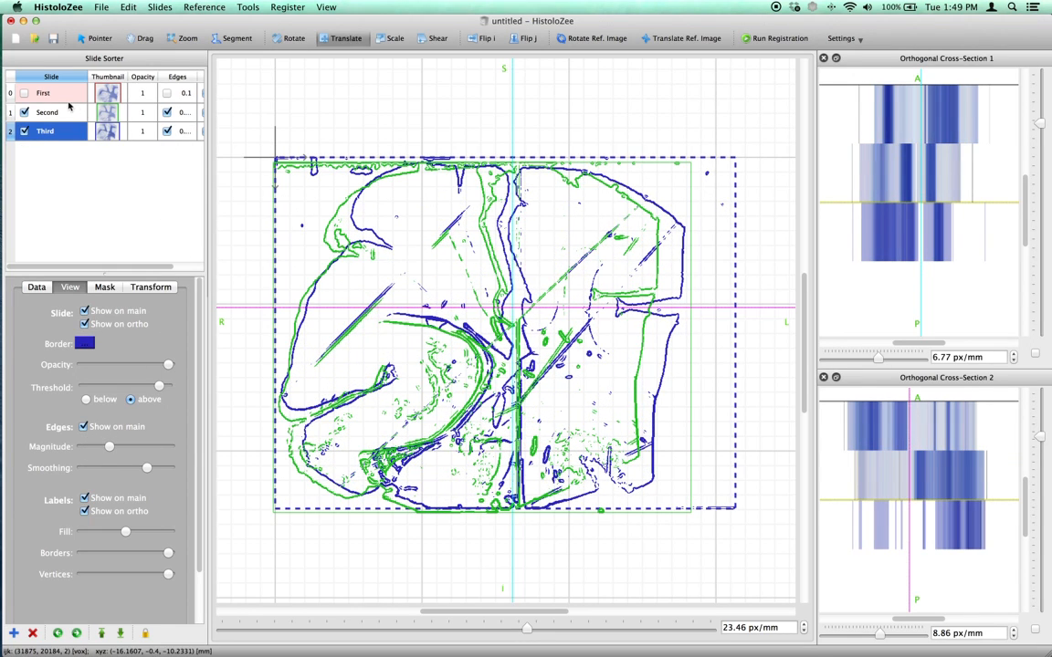
pyautogui.moveTo(528, 340)
pyautogui.mouseDown()
pyautogui.moveTo(495, 352)
pyautogui.moveTo(518, 411)
pyautogui.moveTo(534, 360)
pyautogui.moveTo(517, 338)
pyautogui.moveTo(539, 337)
pyautogui.mouseUp()
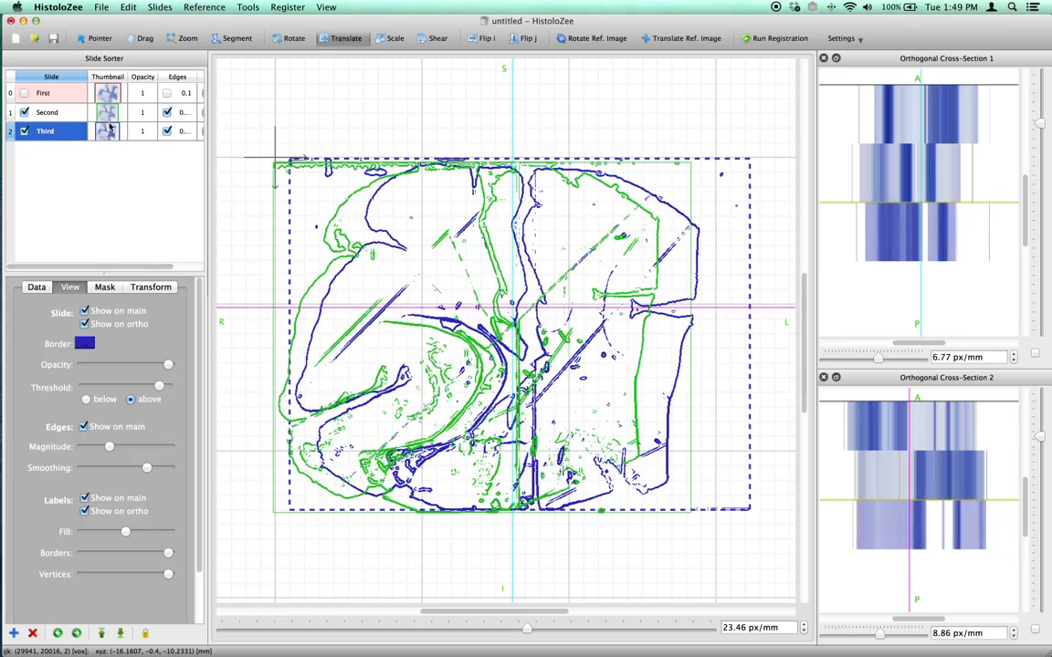
pyautogui.click(50, 111)
pyautogui.moveTo(559, 293); pyautogui.dragTo(583, 294)
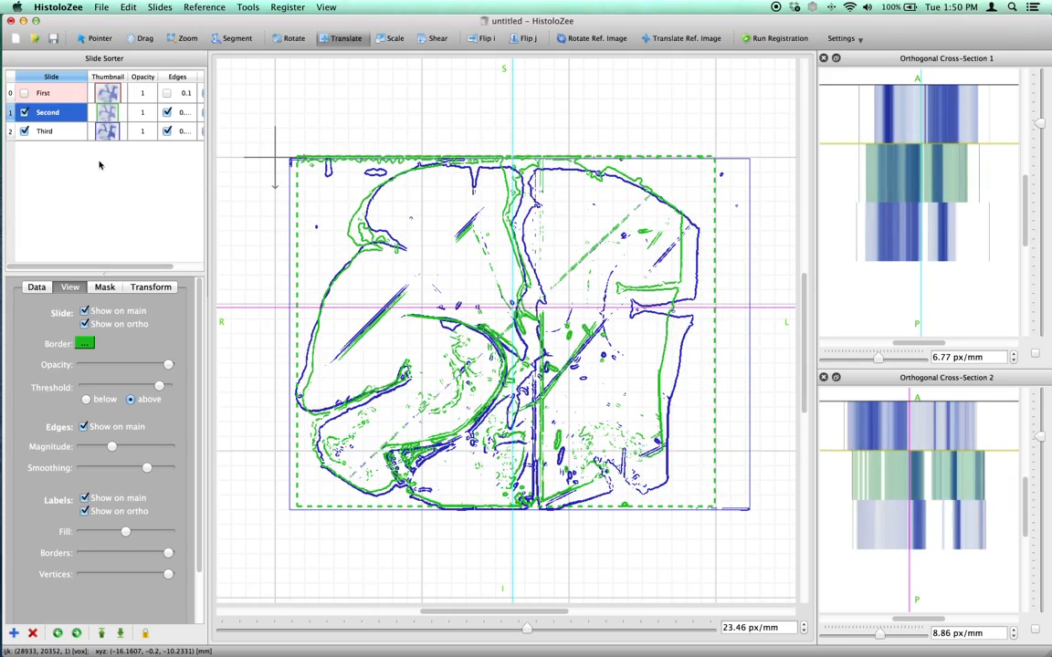
# Widen the main view and zoom to about 56.28 px/mm on the hippocampus to examine how the two slides' edges overlap.
pyautogui.press('z')
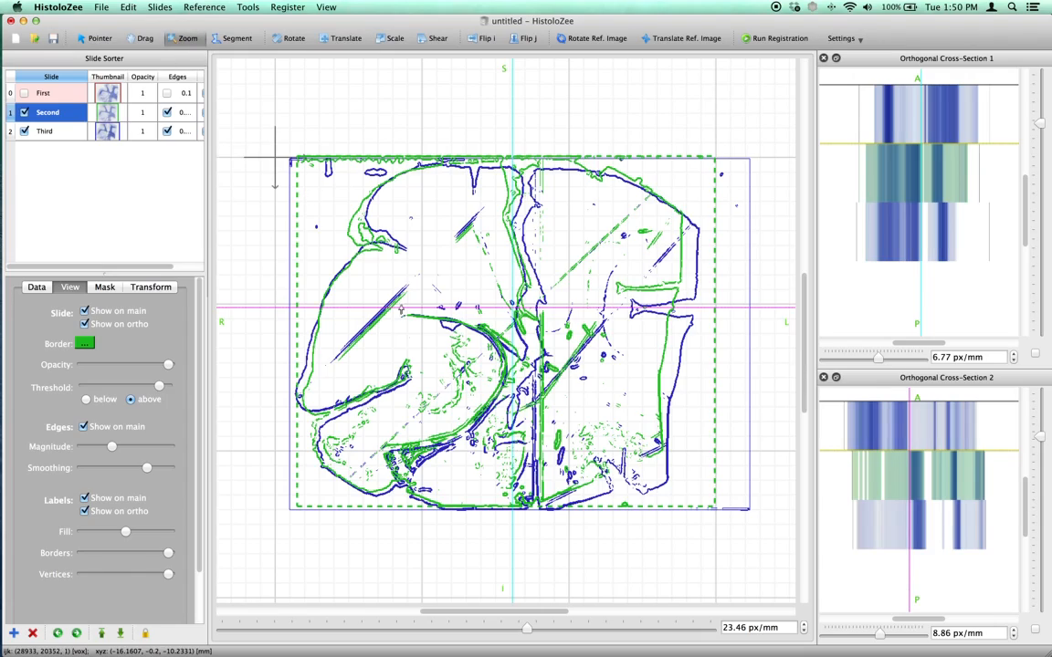
pyautogui.moveTo(391, 400); pyautogui.dragTo(384, 378)
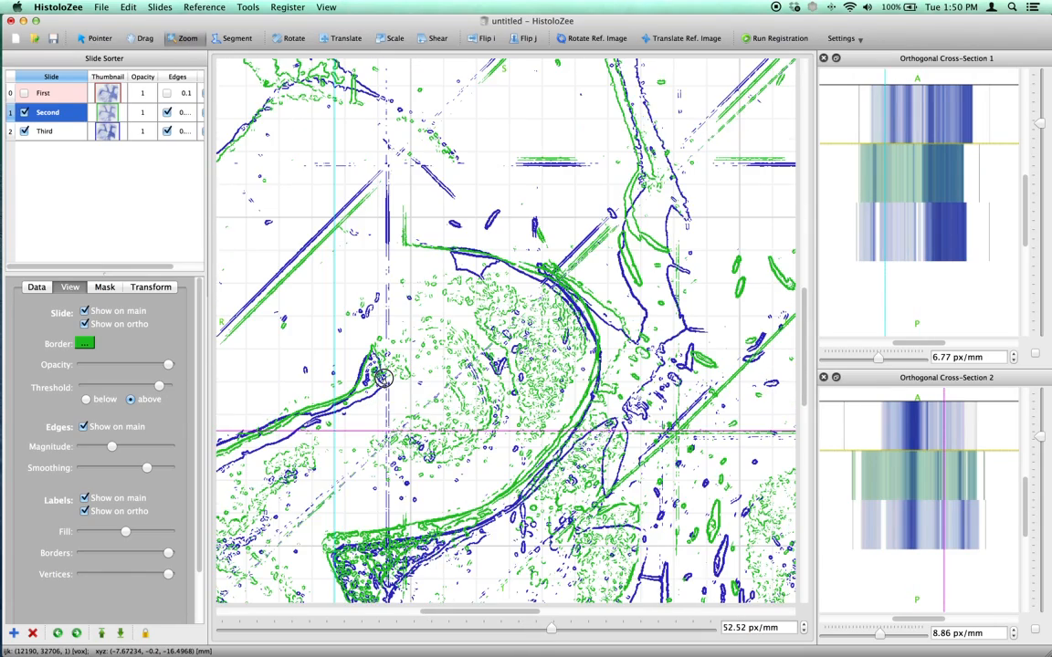
pyautogui.moveTo(522, 611); pyautogui.dragTo(492, 612)
pyautogui.moveTo(804, 352); pyautogui.dragTo(803, 361)
pyautogui.moveTo(538, 382); pyautogui.dragTo(533, 371)
pyautogui.moveTo(815, 248); pyautogui.dragTo(912, 246)
pyautogui.moveTo(551, 613); pyautogui.dragTo(560, 613)
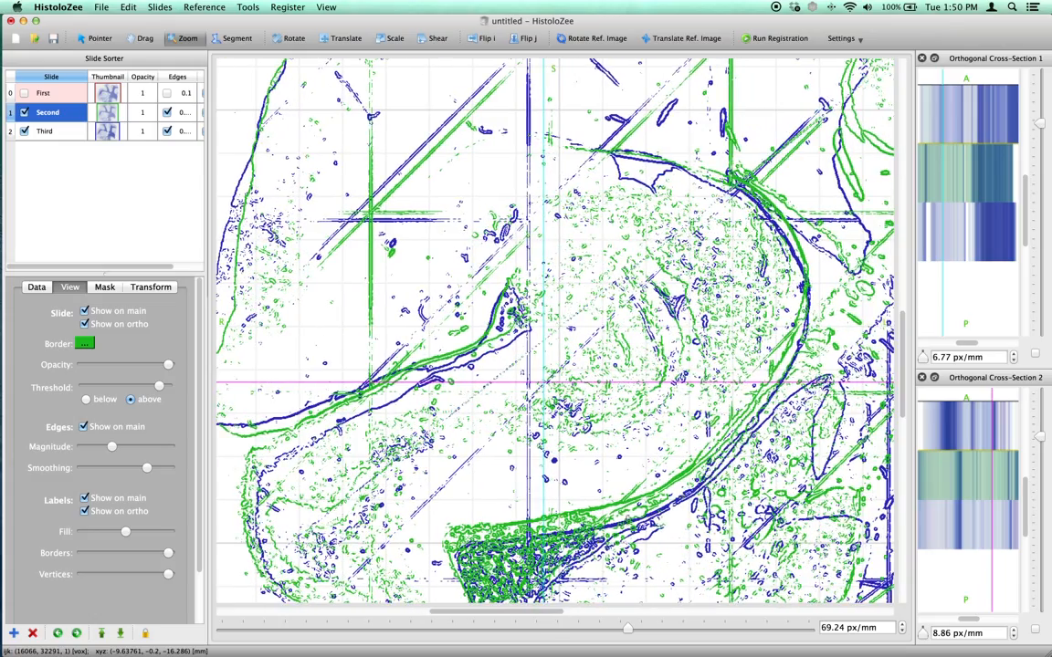
pyautogui.moveTo(902, 383); pyautogui.dragTo(902, 385)
pyautogui.moveTo(596, 410); pyautogui.dragTo(601, 416)
# Hide the Third slide's edges in the main view and make the Second slide active.
pyautogui.click(36, 132)
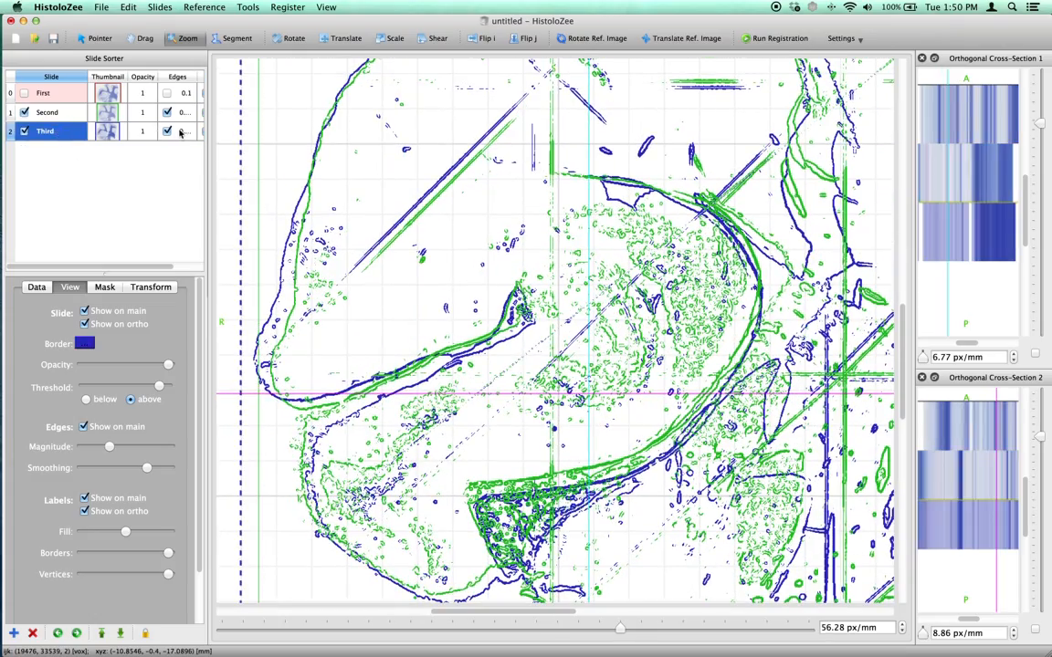
pyautogui.click(167, 132)
pyautogui.click(48, 113)
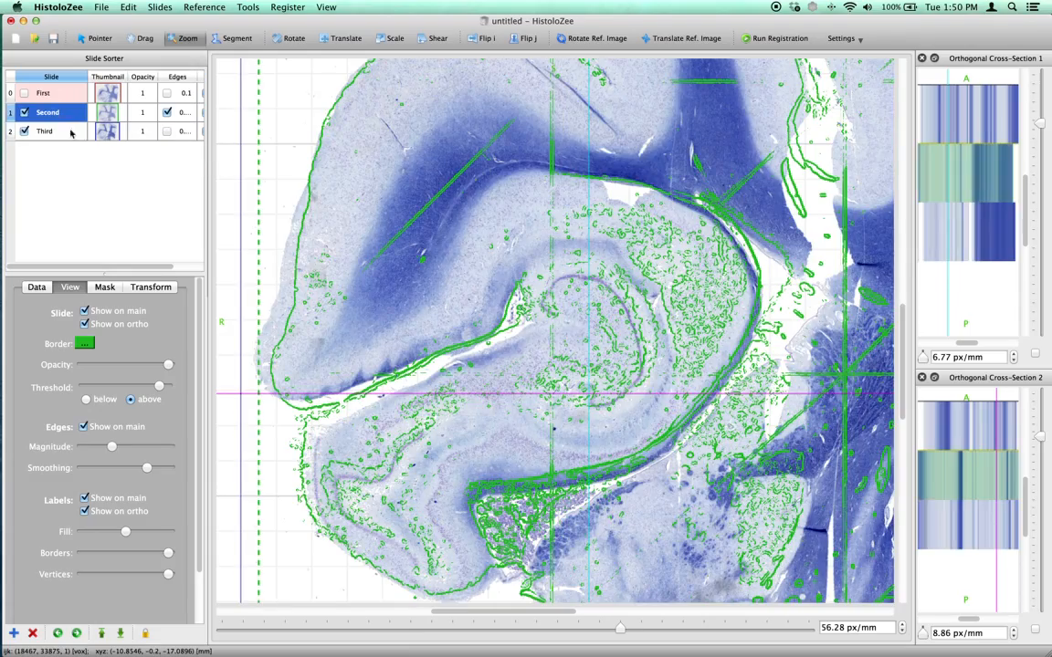
# Translate the Second slide to about 1.62 mm in i and 0.00 mm in j, and rotate it to about 354.67 degrees.
pyautogui.click(344, 37)
pyautogui.moveTo(543, 259); pyautogui.dragTo(535, 258)
pyautogui.click(293, 39)
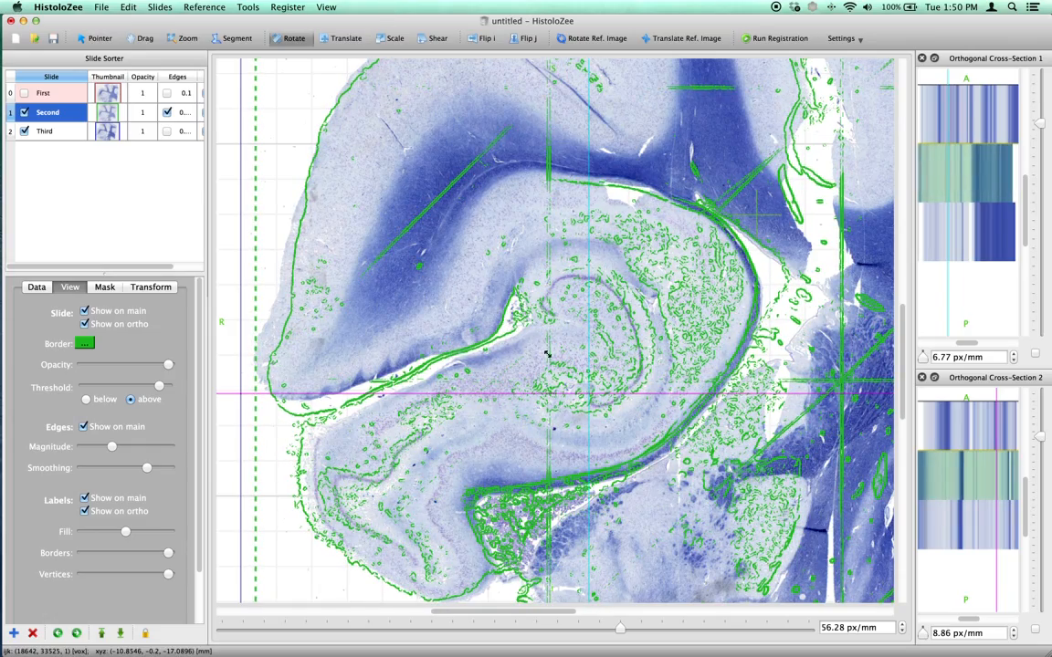
pyautogui.moveTo(392, 402); pyautogui.dragTo(400, 420)
pyautogui.press('t')
pyautogui.moveTo(490, 412); pyautogui.dragTo(500, 411)
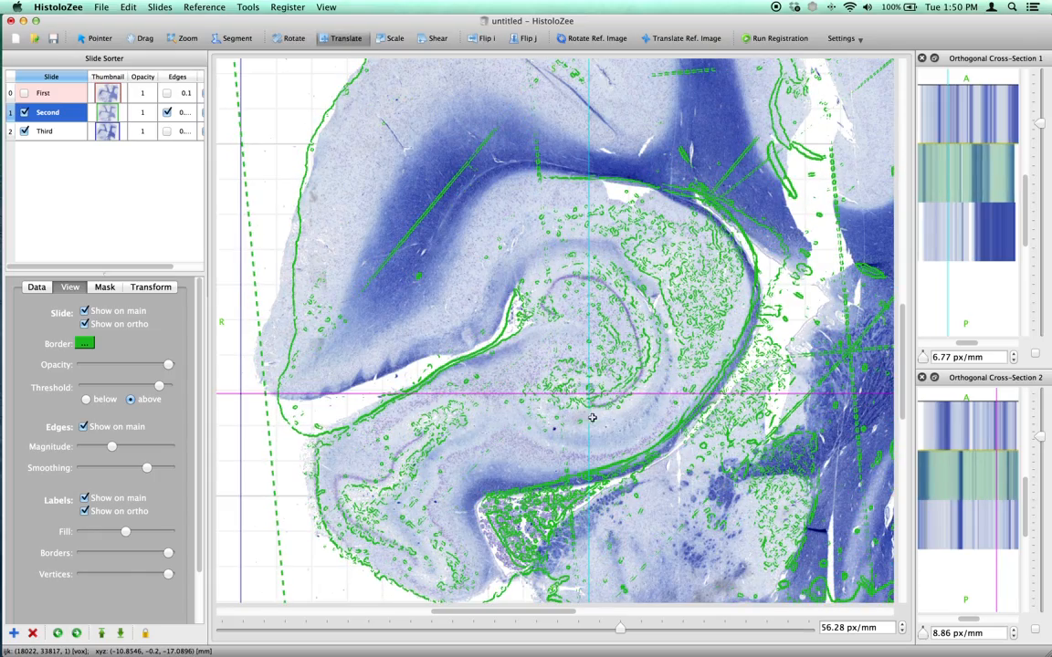
# Scale the Second slide freehand, and set its scale values to 1.1 in i and 1 in j.
pyautogui.press('s')
pyautogui.moveTo(756, 444); pyautogui.dragTo(757, 441)
pyautogui.click(154, 291)
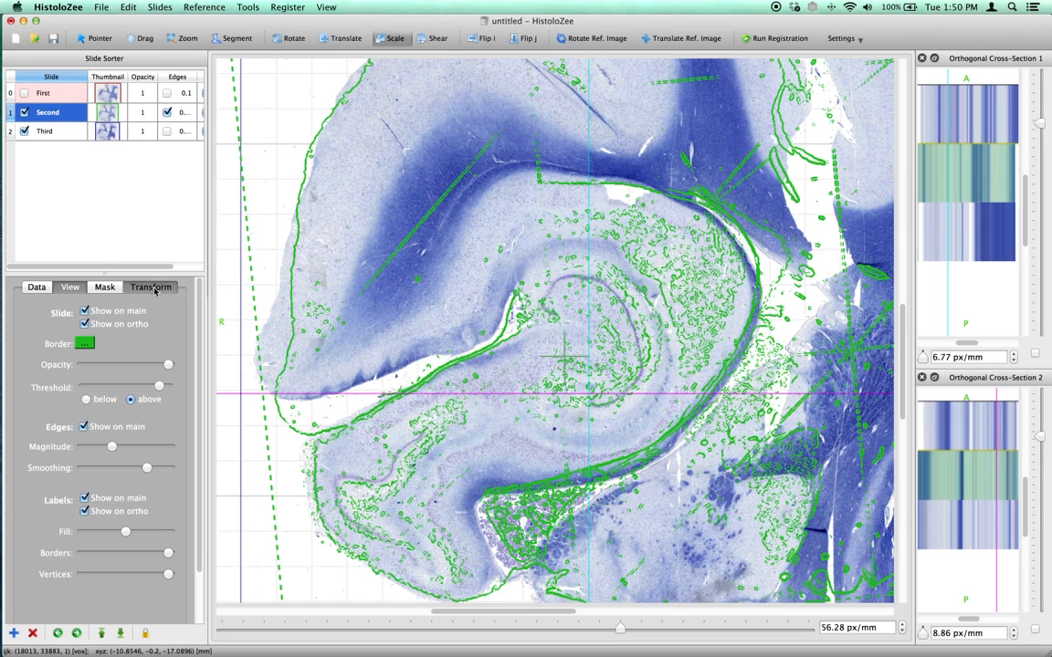
pyautogui.click(167, 389)
pyautogui.click(167, 388)
pyautogui.click(167, 389)
pyautogui.click(167, 389)
pyautogui.click(167, 389)
pyautogui.click(167, 389)
pyautogui.click(167, 389)
pyautogui.click(167, 389)
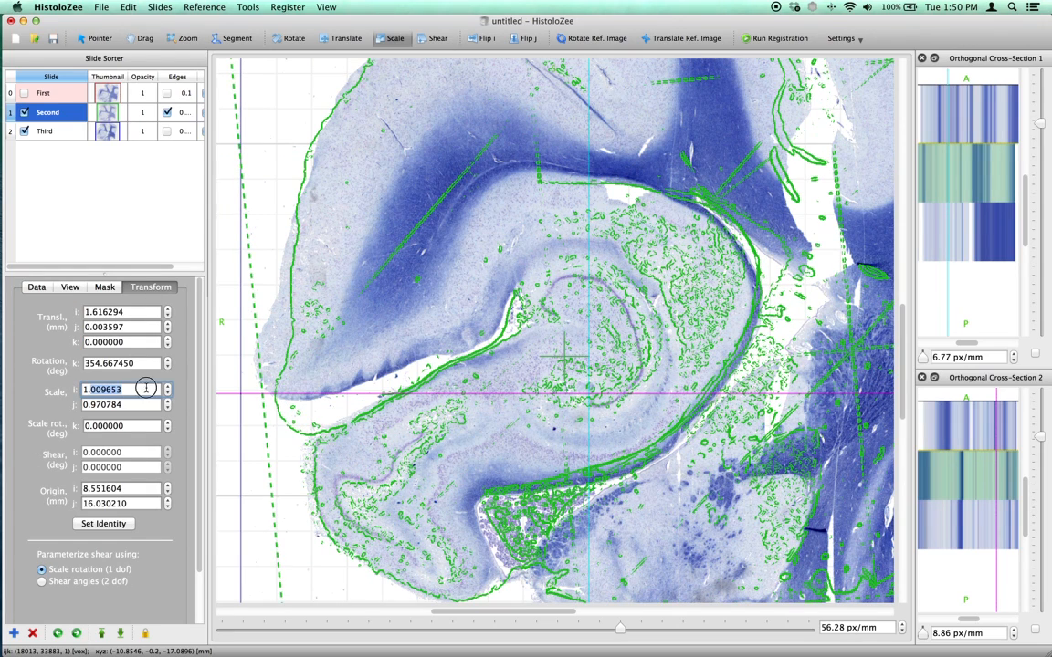
pyautogui.write('1.1')
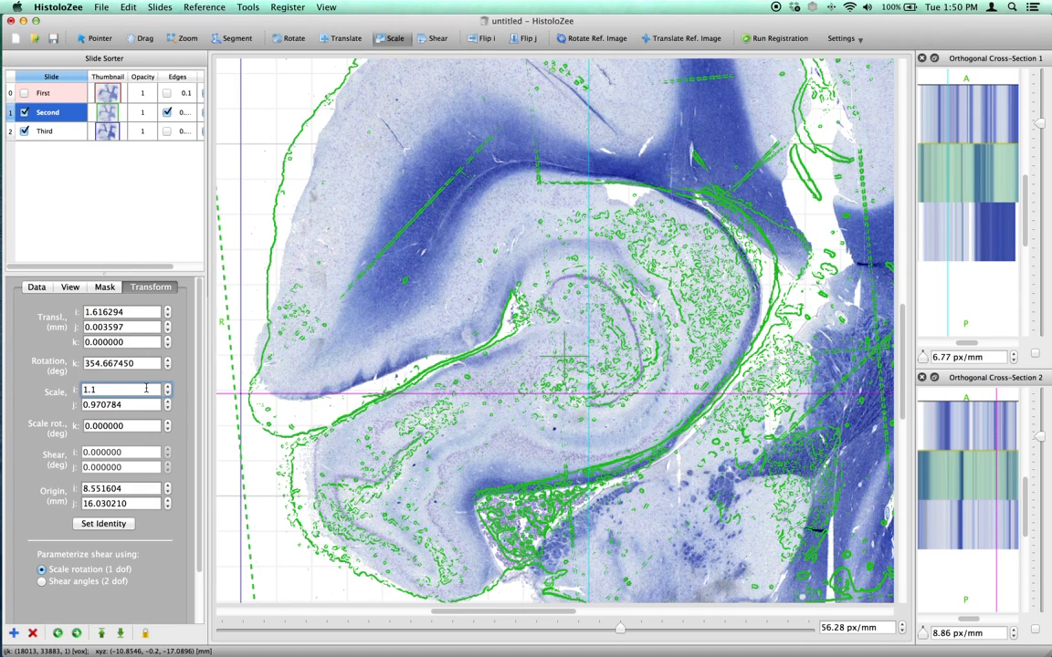
pyautogui.press('Tab')
pyautogui.write('1')
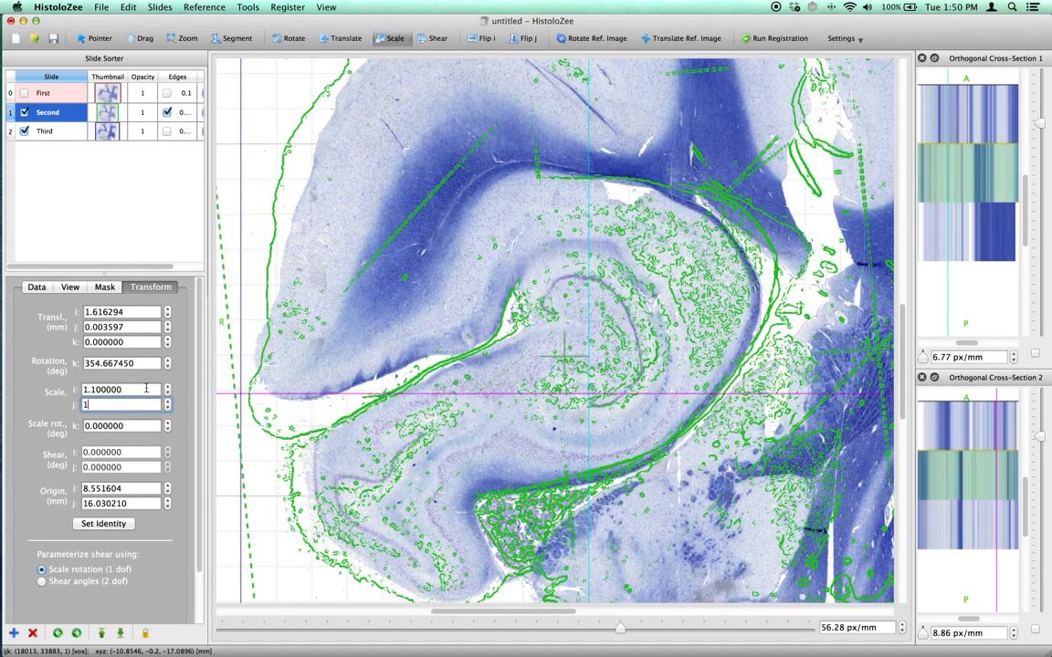
# Reset the Second slide's transform to identity and translate it to about 1.03 mm in i and -0.18 mm in j.
pyautogui.click(107, 523)
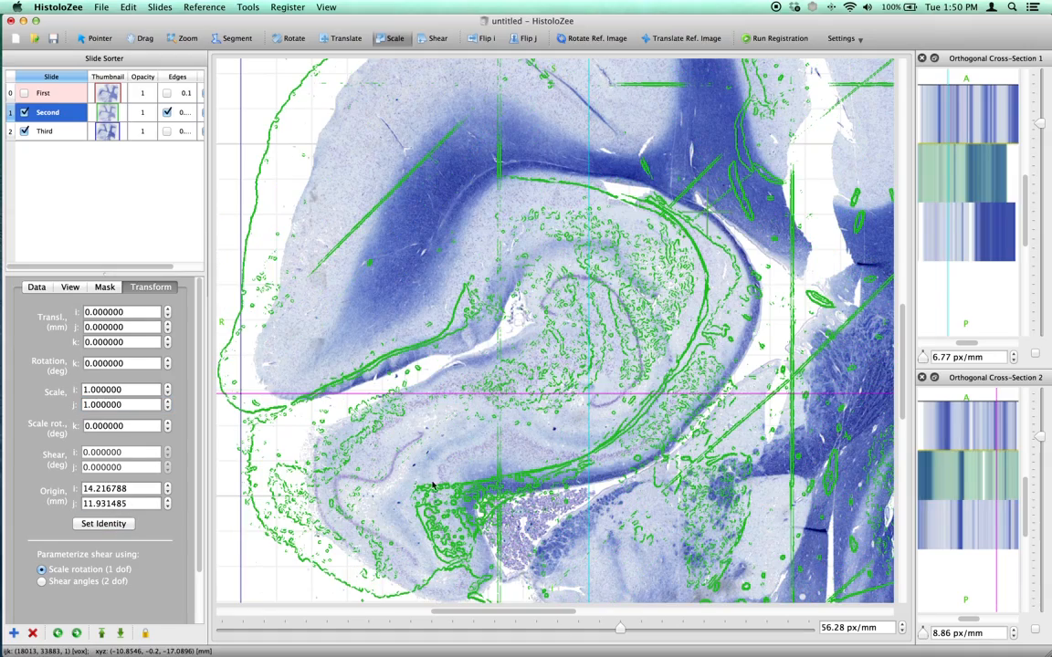
pyautogui.click(346, 38)
pyautogui.moveTo(470, 210); pyautogui.dragTo(506, 205)
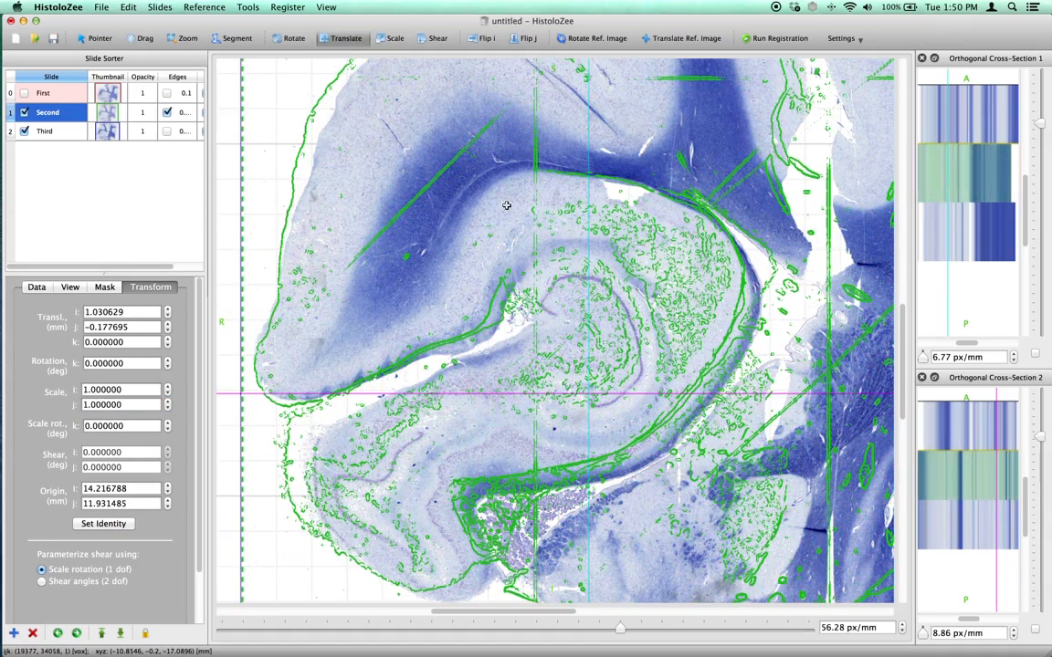
# Flip the Second slide in i and in j, returning it to its original orientation, with both whole slides in view.
pyautogui.press('z')
pyautogui.moveTo(585, 155); pyautogui.dragTo(589, 176)
pyautogui.click(485, 39)
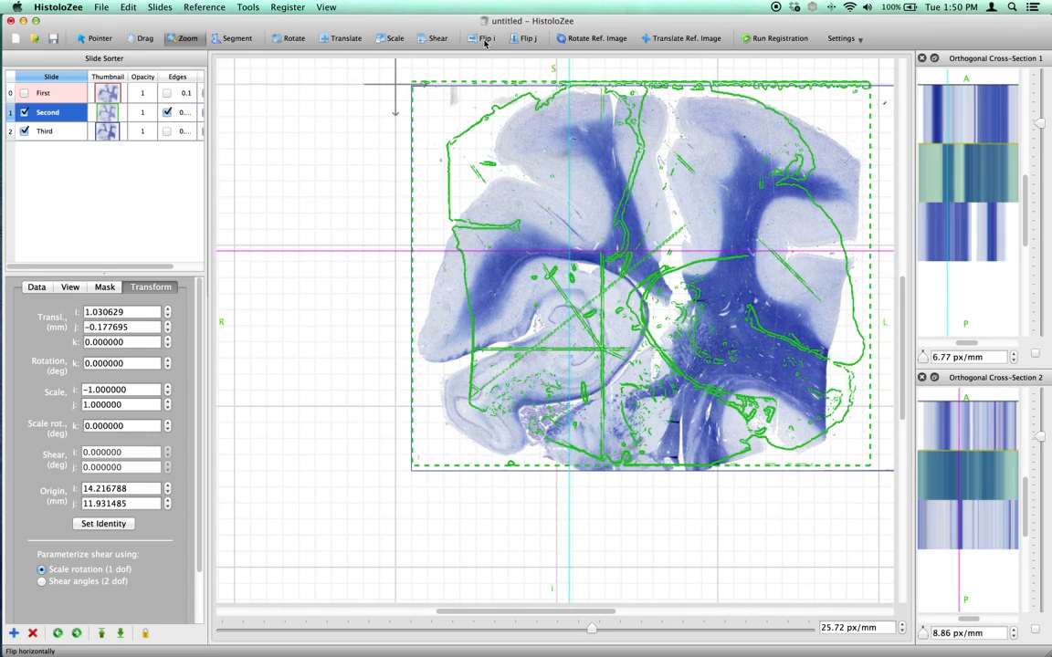
pyautogui.click(485, 39)
pyautogui.click(516, 39)
pyautogui.click(515, 38)
pyautogui.click(516, 39)
pyautogui.click(516, 38)
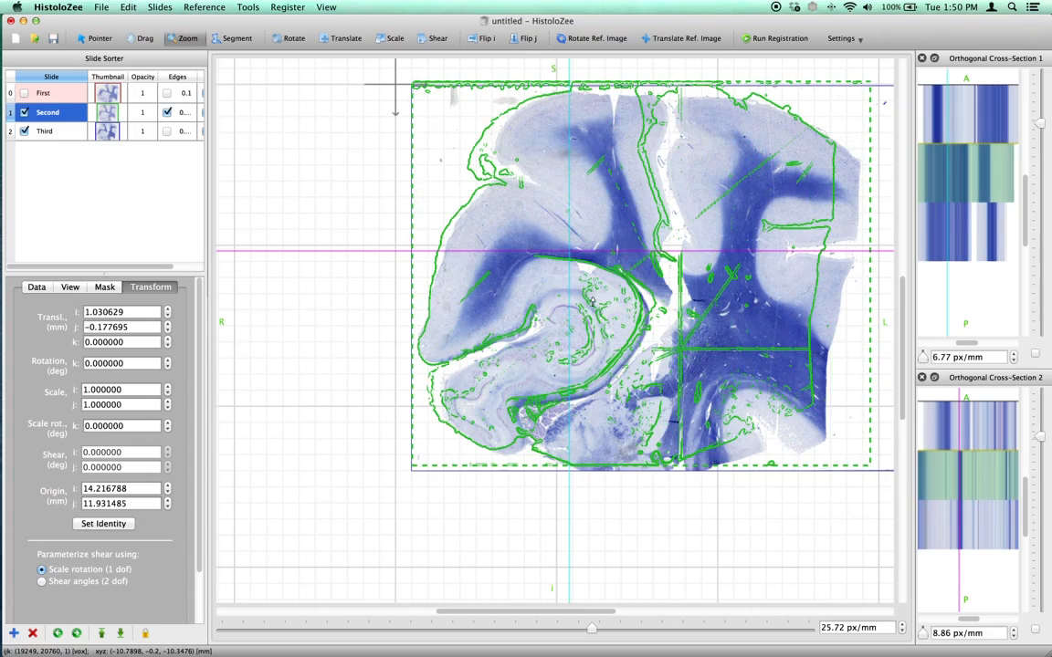
# Translate the Second slide's edges onto the Third slide's curved purple cell layer, and reduce its edge smoothing while slightly raising the edge magnitude.
pyautogui.moveTo(603, 363); pyautogui.dragTo(595, 307)
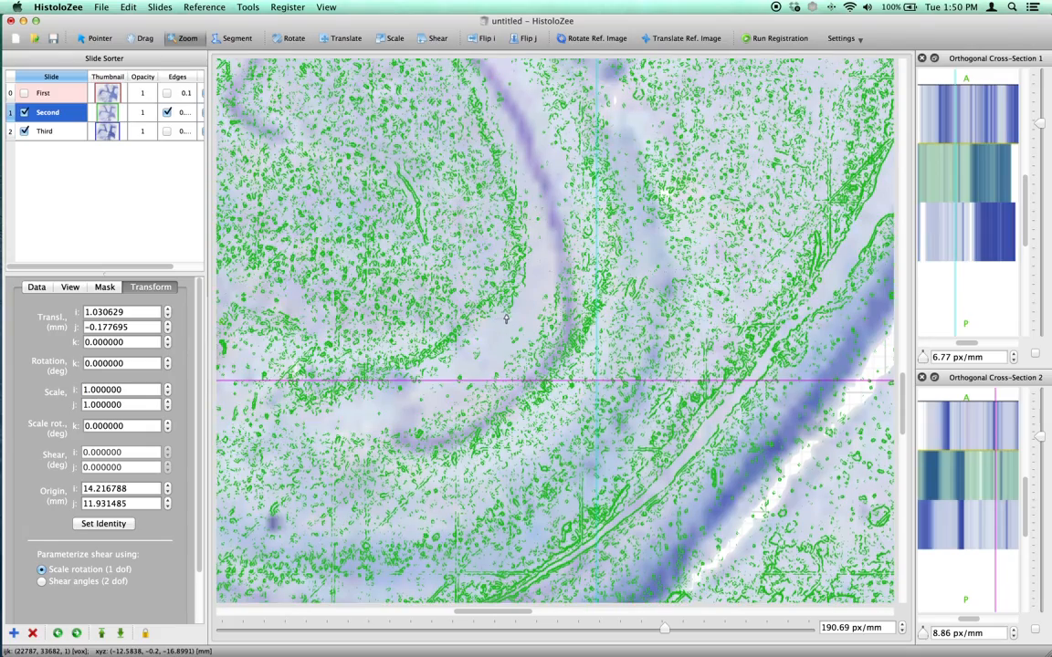
pyautogui.moveTo(558, 295); pyautogui.dragTo(557, 289)
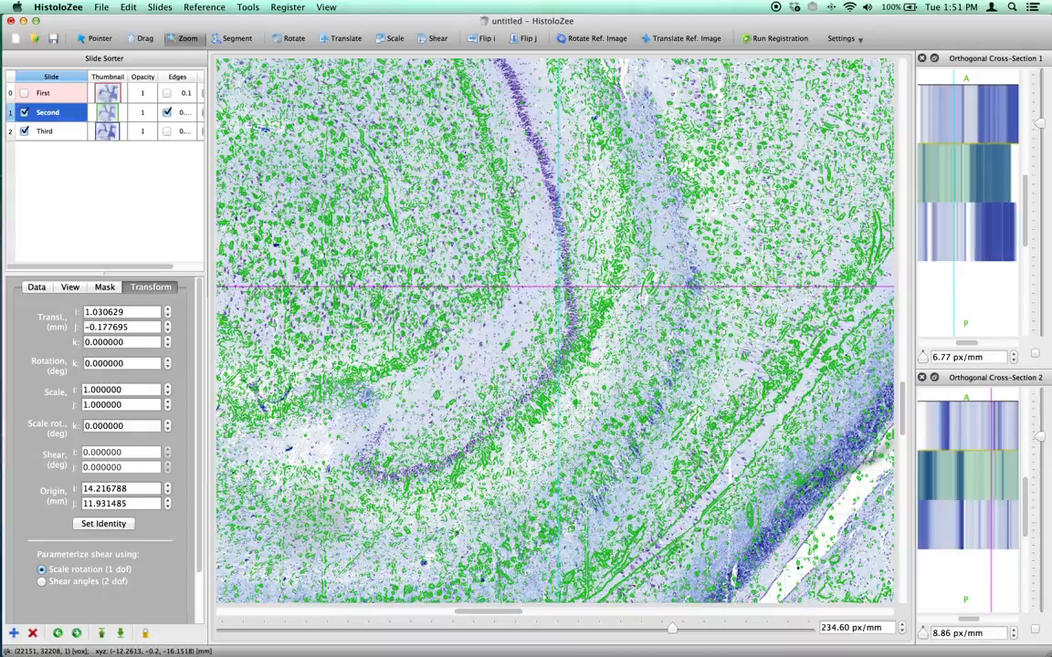
pyautogui.click(346, 38)
pyautogui.moveTo(534, 206); pyautogui.dragTo(606, 275)
pyautogui.click(70, 287)
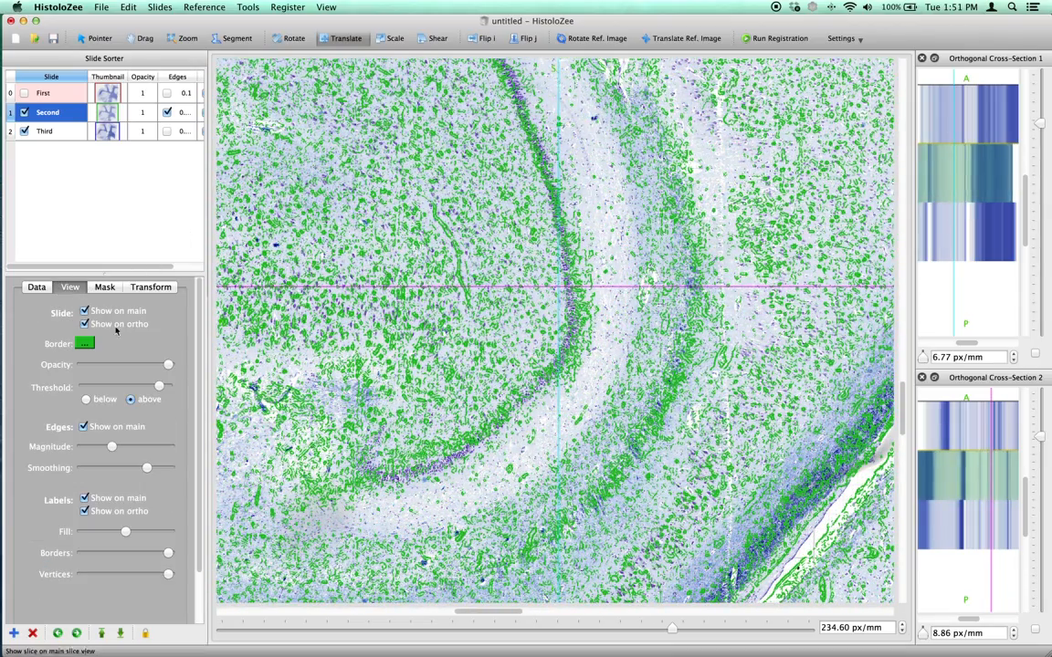
pyautogui.moveTo(111, 447); pyautogui.dragTo(127, 466)
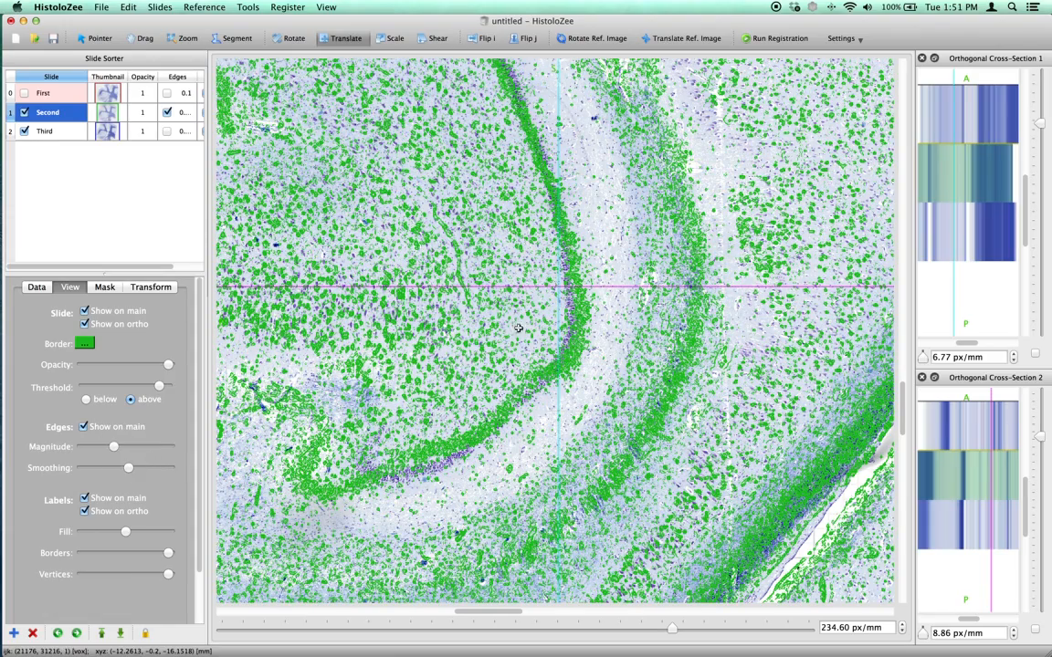
# Nudge the Second and Third slides at about 347 px/mm to refine the match along the curved cell layer.
pyautogui.press('z')
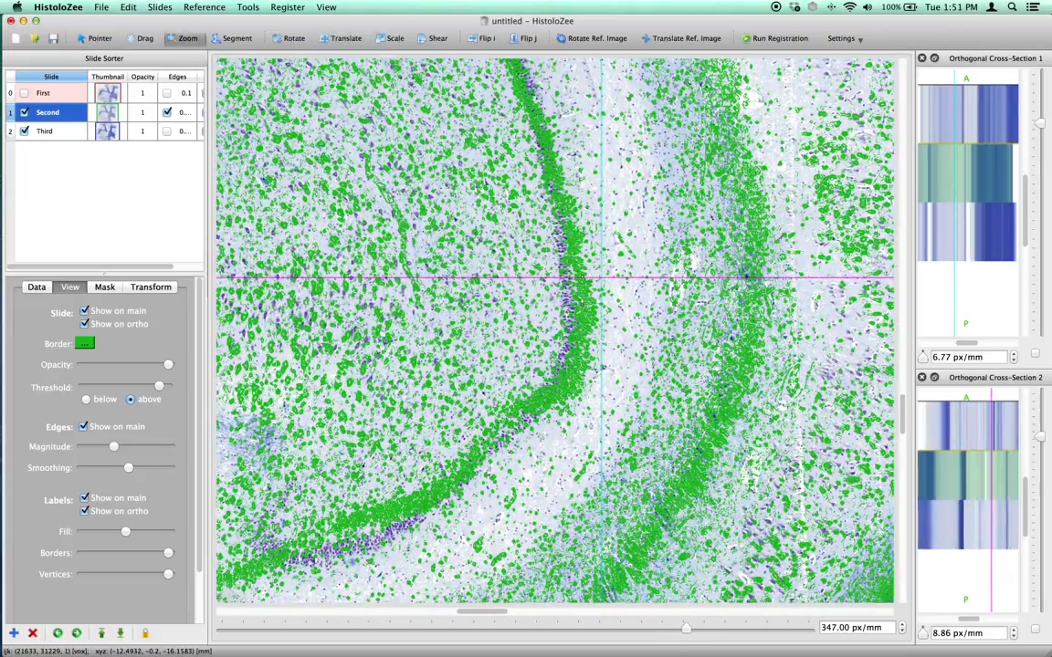
pyautogui.press('t')
pyautogui.moveTo(508, 228)
pyautogui.mouseDown()
pyautogui.moveTo(497, 243)
pyautogui.moveTo(495, 209)
pyautogui.moveTo(498, 242)
pyautogui.moveTo(514, 235)
pyautogui.moveTo(505, 227)
pyautogui.mouseUp()
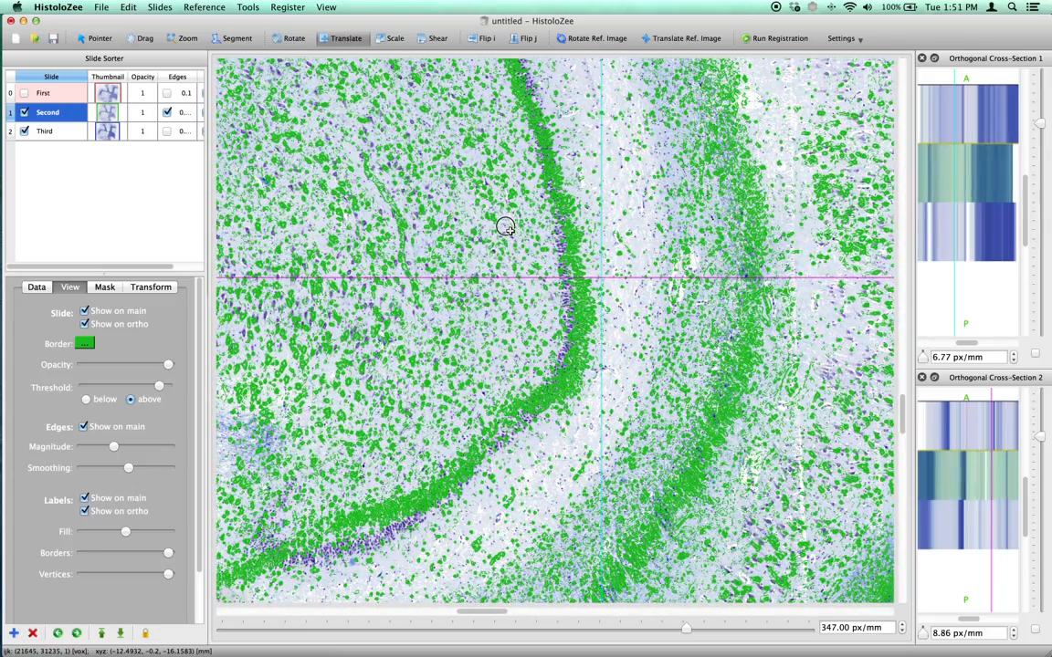
pyautogui.click(58, 132)
pyautogui.moveTo(496, 236)
pyautogui.mouseDown()
pyautogui.moveTo(505, 234)
pyautogui.moveTo(491, 233)
pyautogui.moveTo(491, 176)
pyautogui.moveTo(500, 242)
pyautogui.moveTo(500, 173)
pyautogui.moveTo(500, 239)
pyautogui.mouseUp()
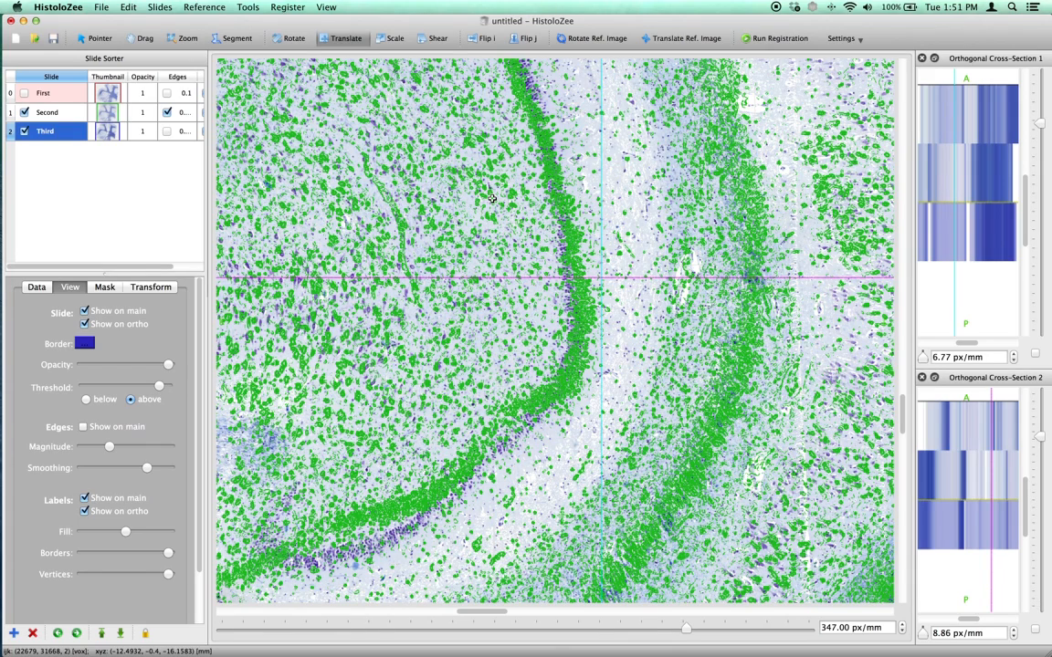
# Move the crosshair through the magnified tissue with the Pointer tool to inspect its coordinates and cross-sections.
pyautogui.click(97, 38)
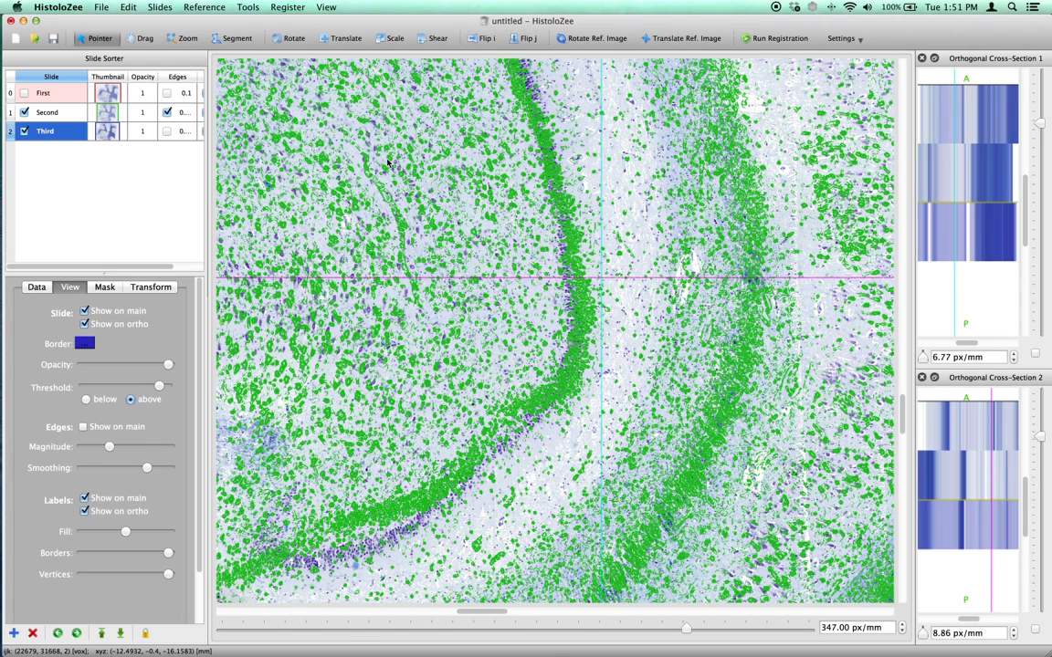
pyautogui.moveTo(345, 291); pyautogui.dragTo(505, 539)
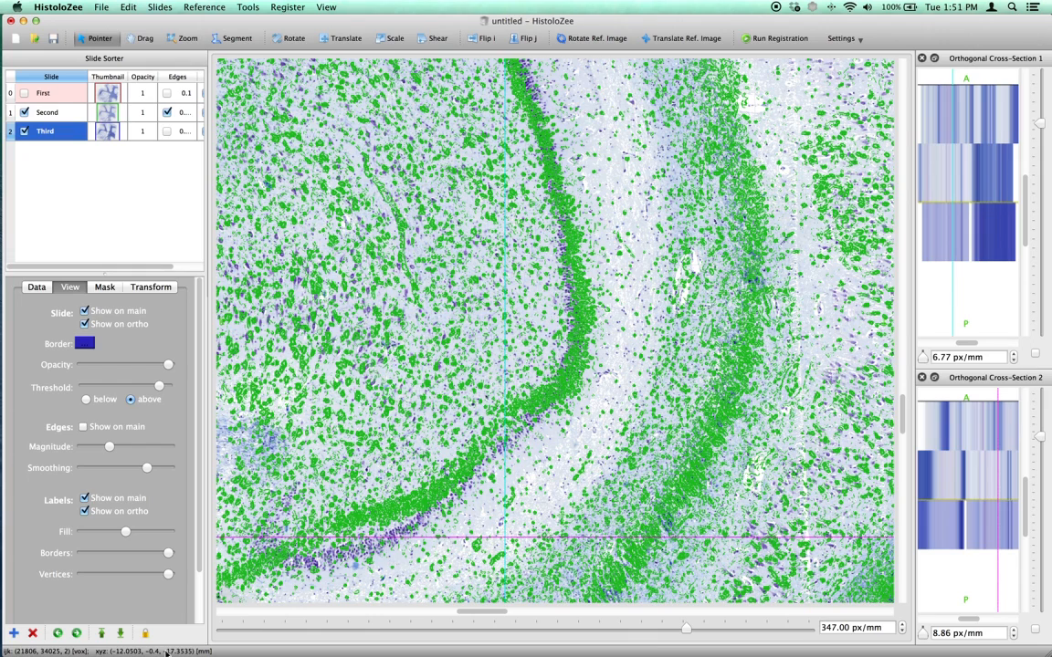
pyautogui.moveTo(479, 447); pyautogui.dragTo(577, 310)
# Zoom out to about 33.91 px/mm and center both overlaid slides to examine their overall alignment.
pyautogui.click(184, 39)
pyautogui.moveTo(457, 185); pyautogui.dragTo(458, 260)
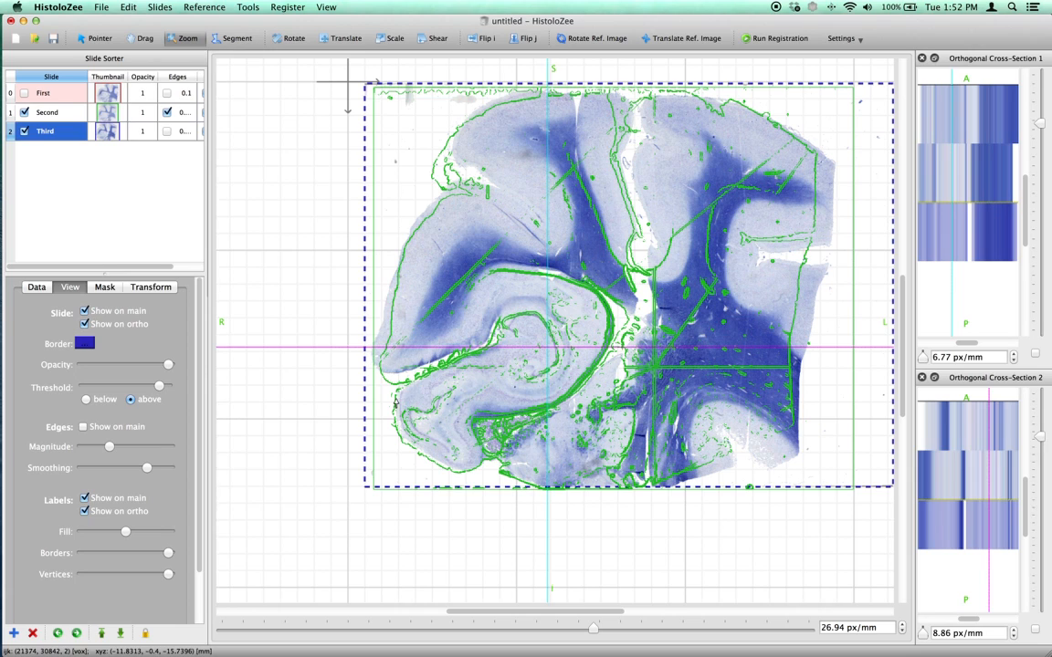
pyautogui.moveTo(662, 322); pyautogui.dragTo(662, 314)
pyautogui.scroll(5, 666, 318)
pyautogui.scroll(-1, 666, 318)
pyautogui.scroll(-4, 666, 317)
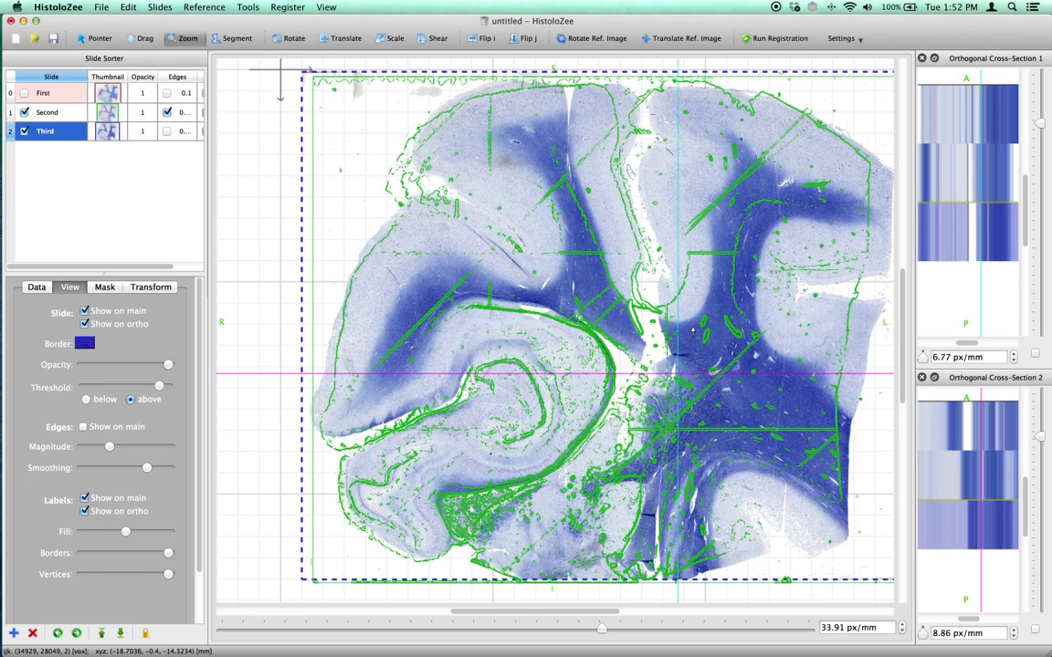
pyautogui.moveTo(564, 613); pyautogui.dragTo(612, 612)
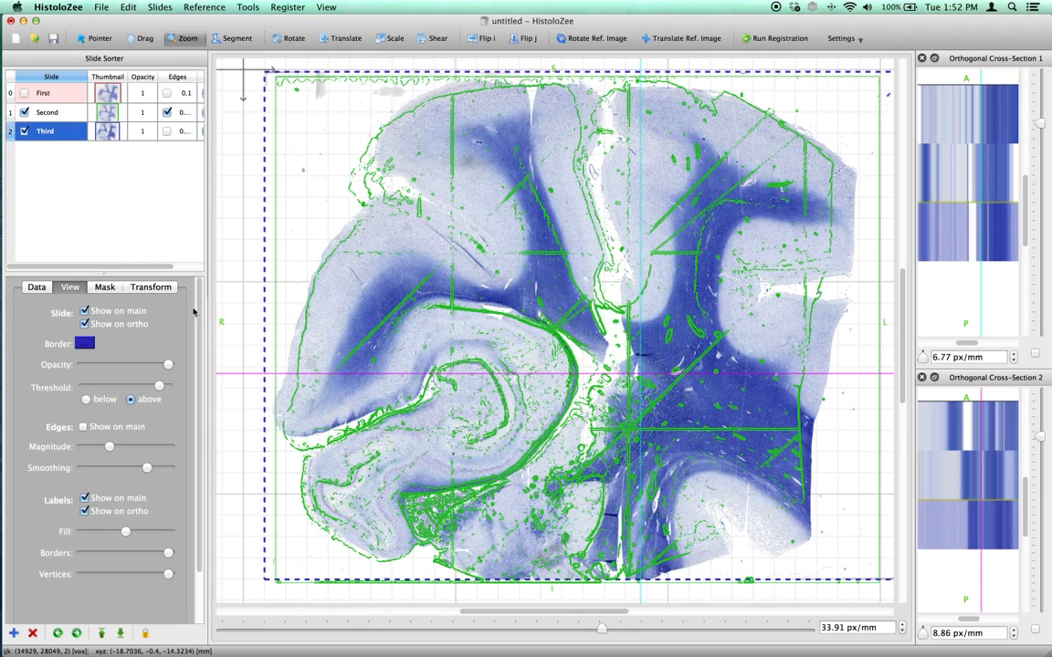
# Show the First slide over the other two and translate it toward their matching curved tissue structure.
pyautogui.moveTo(469, 425)
pyautogui.mouseDown()
pyautogui.moveTo(464, 392)
pyautogui.moveTo(464, 410)
pyautogui.mouseUp()
pyautogui.click(24, 94)
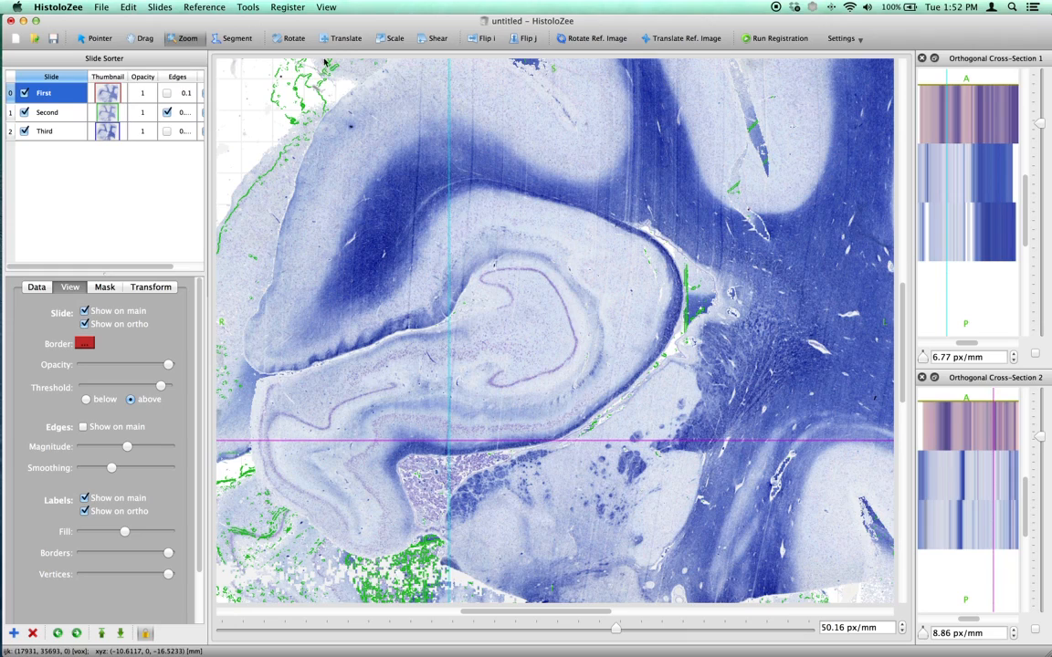
pyautogui.click(345, 38)
pyautogui.moveTo(500, 258); pyautogui.dragTo(435, 337)
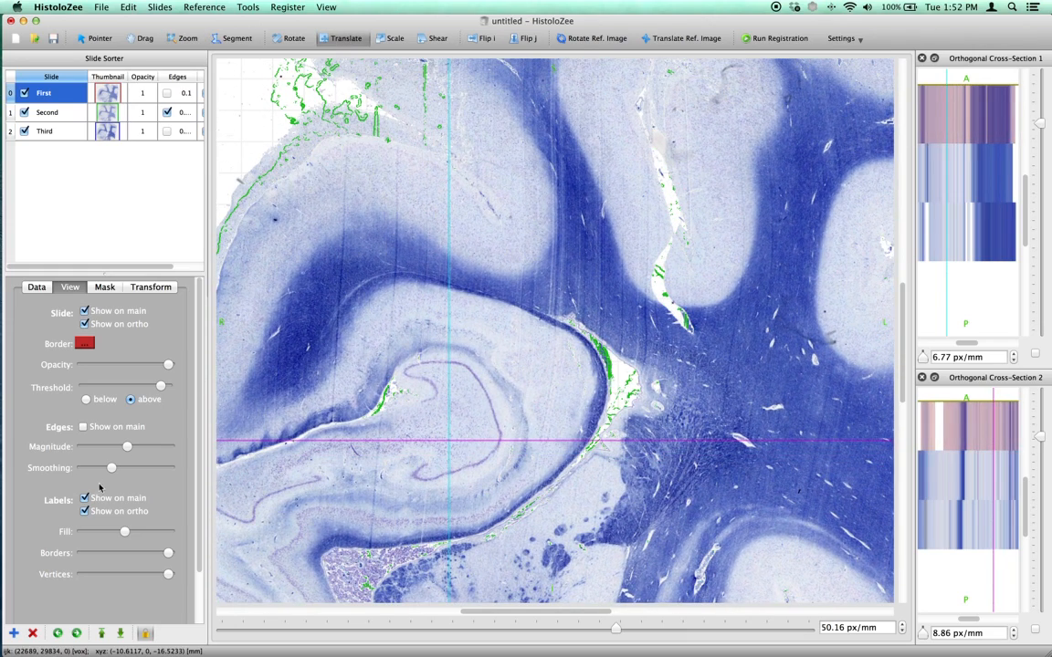
# Show the First slide's edges with slightly reduced smoothing and align them to the Second slide's edges along the curved layer.
pyautogui.click(102, 427)
pyautogui.moveTo(111, 466); pyautogui.dragTo(111, 467)
pyautogui.moveTo(477, 456); pyautogui.dragTo(327, 449)
pyautogui.click(290, 39)
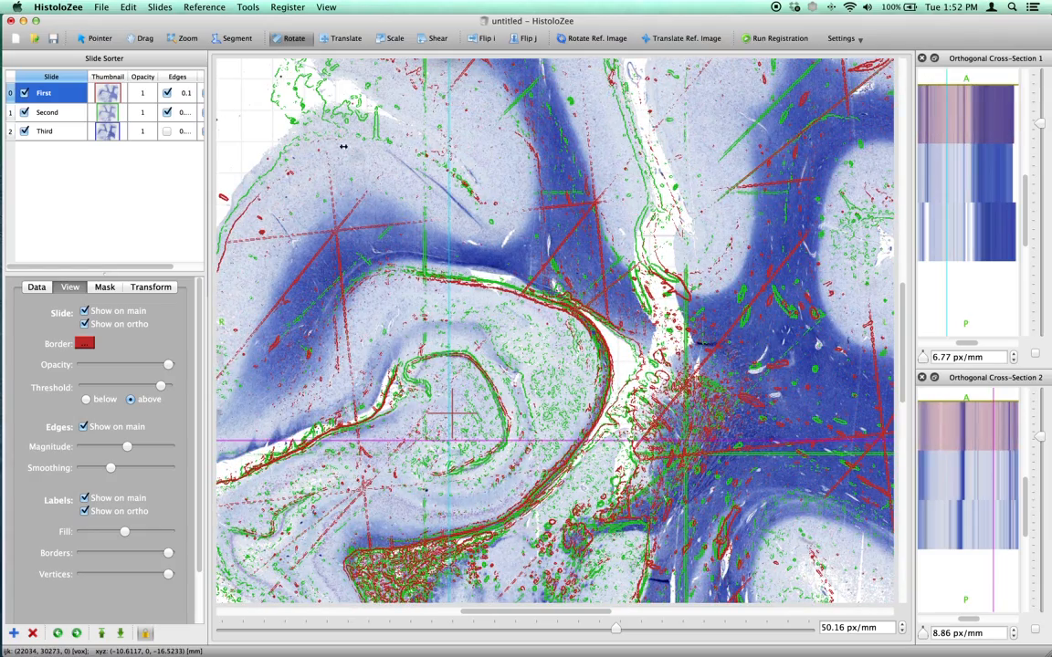
# Show the Third slide's edges and frame all three edge overlays at about 46.81 px/mm.
pyautogui.click(169, 134)
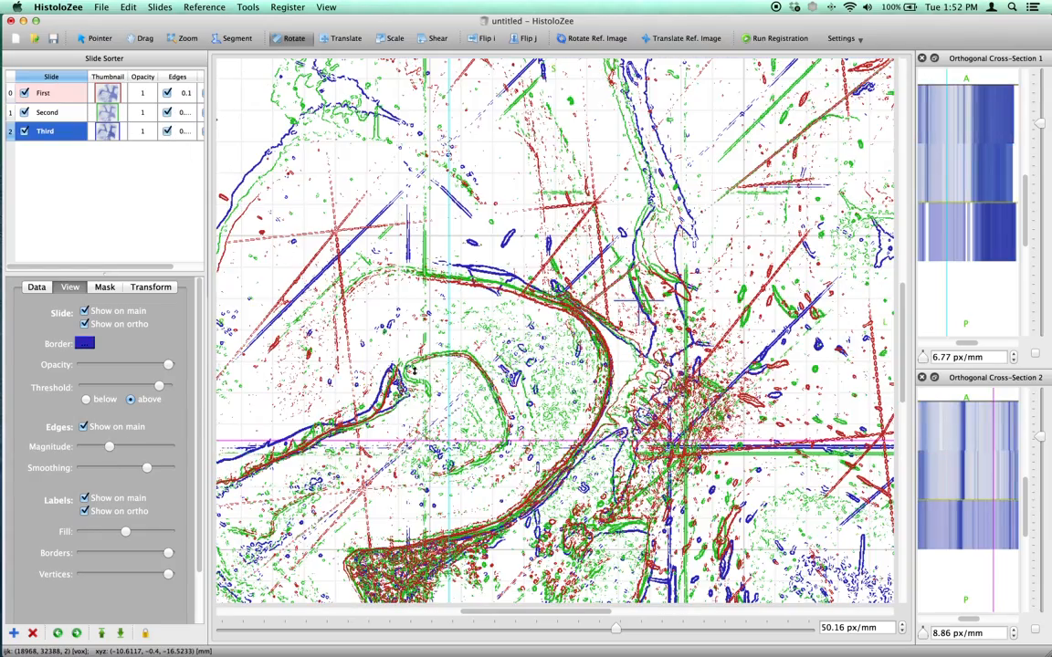
pyautogui.click(187, 39)
pyautogui.moveTo(515, 299); pyautogui.dragTo(518, 315)
pyautogui.moveTo(453, 411); pyautogui.dragTo(444, 369)
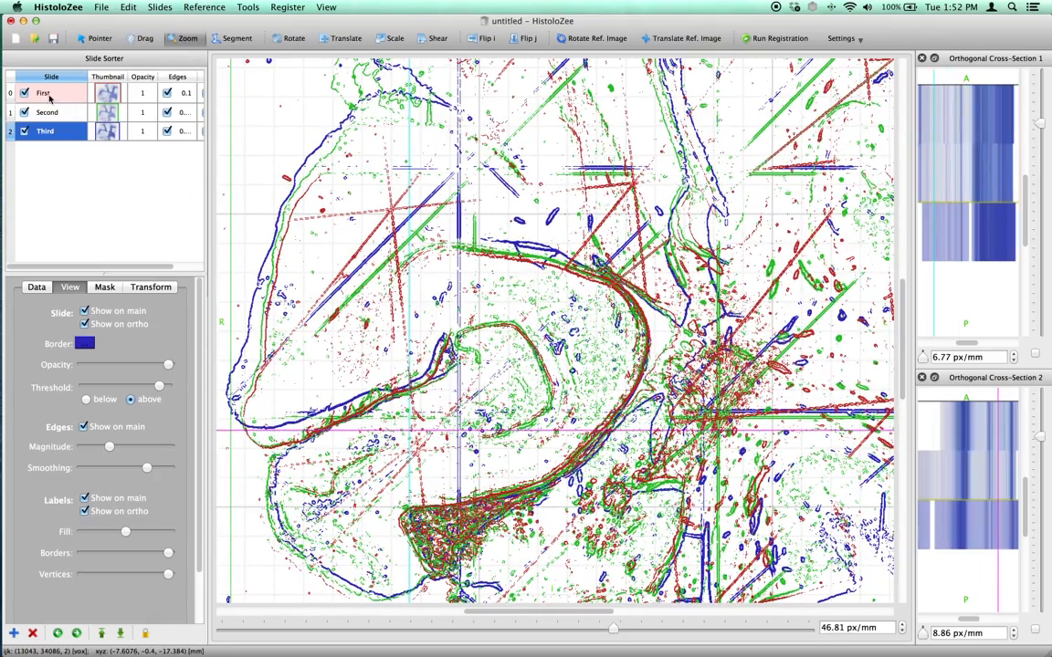
# Translate the Second, First and Third slides slightly in turn to tighten the match of their edges around the curved layer.
pyautogui.click(48, 113)
pyautogui.click(345, 39)
pyautogui.moveTo(435, 329); pyautogui.dragTo(480, 364)
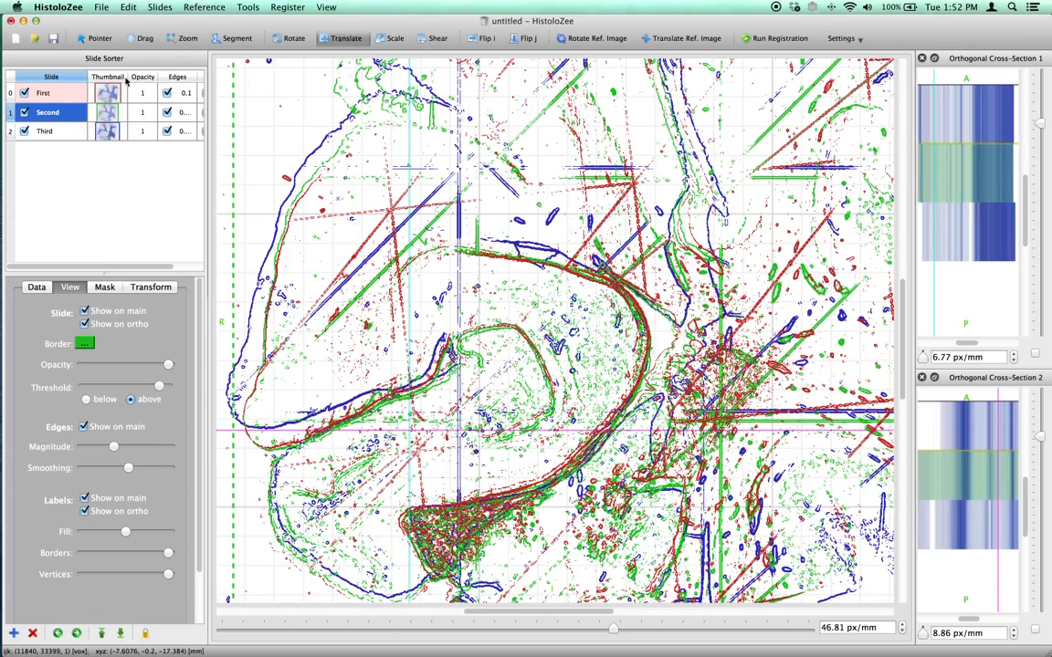
pyautogui.click(47, 92)
pyautogui.moveTo(468, 274)
pyautogui.mouseDown()
pyautogui.moveTo(464, 265)
pyautogui.moveTo(469, 275)
pyautogui.mouseUp()
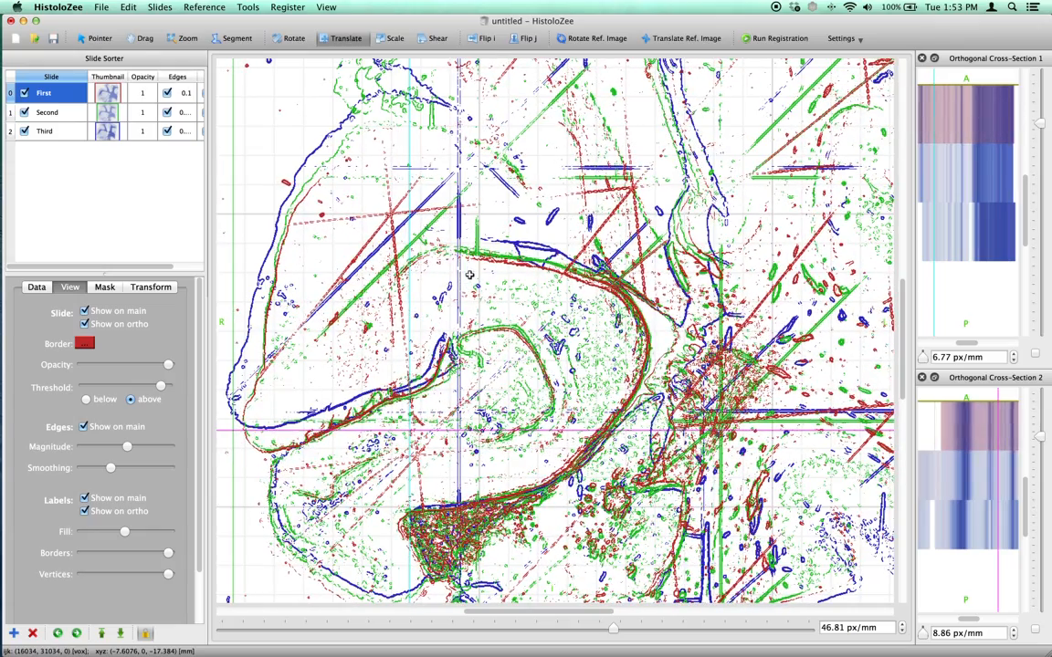
pyautogui.click(55, 130)
pyautogui.moveTo(439, 214); pyautogui.dragTo(441, 218)
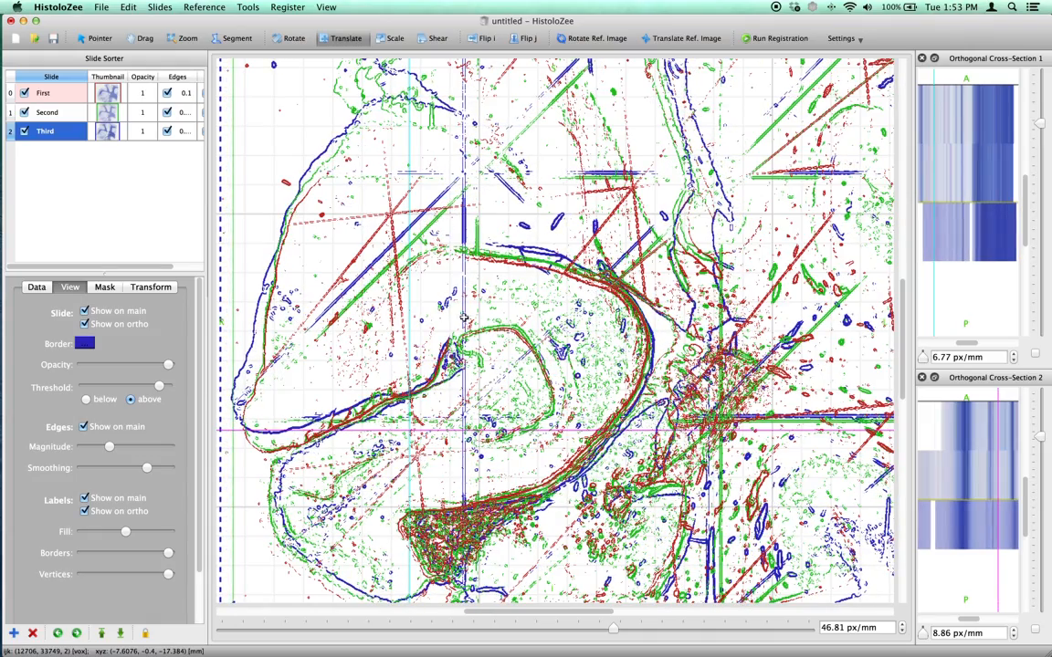
# Examine the alignment of the three edge overlays along the curved cell layer at magnifications from about 30 to 700 px/mm.
pyautogui.click(180, 39)
pyautogui.moveTo(543, 372)
pyautogui.mouseDown()
pyautogui.moveTo(525, 381)
pyautogui.moveTo(537, 386)
pyautogui.mouseUp()
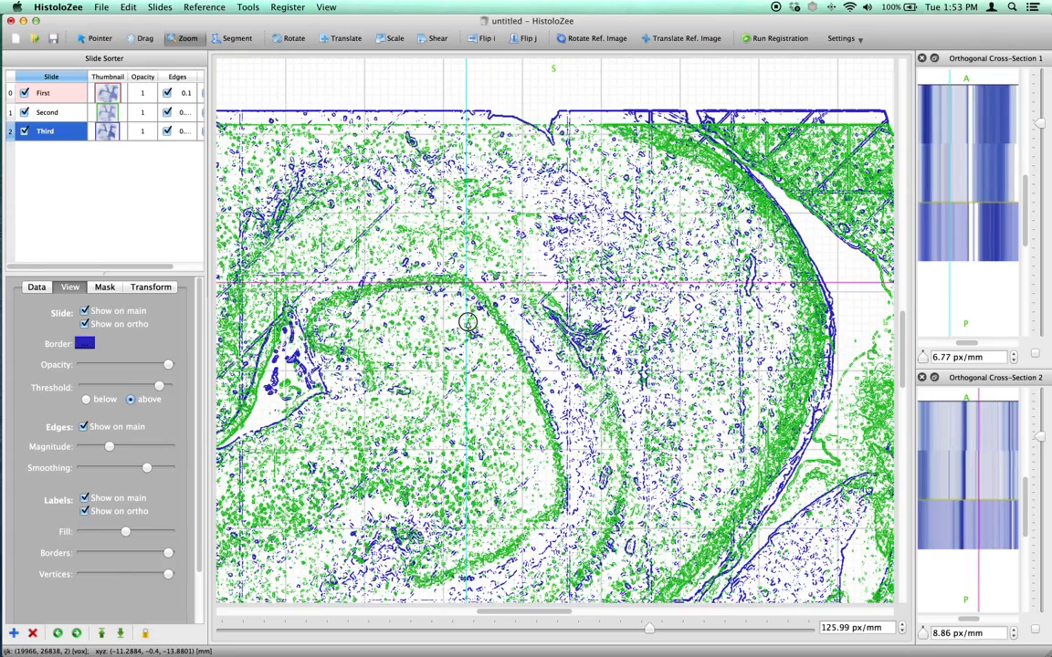
pyautogui.moveTo(587, 340); pyautogui.dragTo(600, 346)
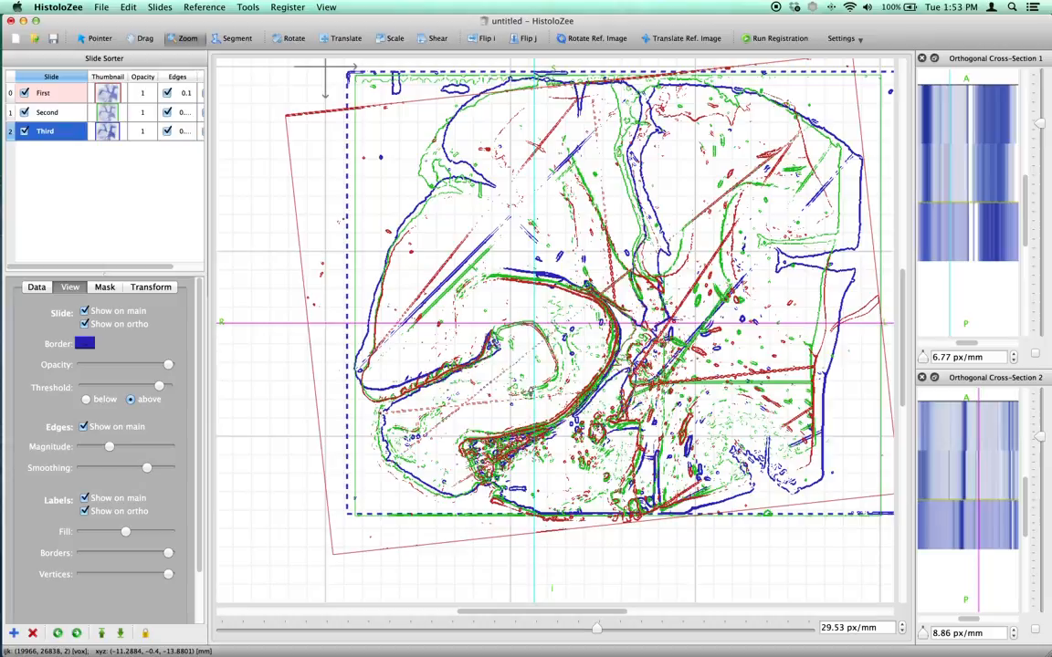
pyautogui.scroll(10, 537, 340)
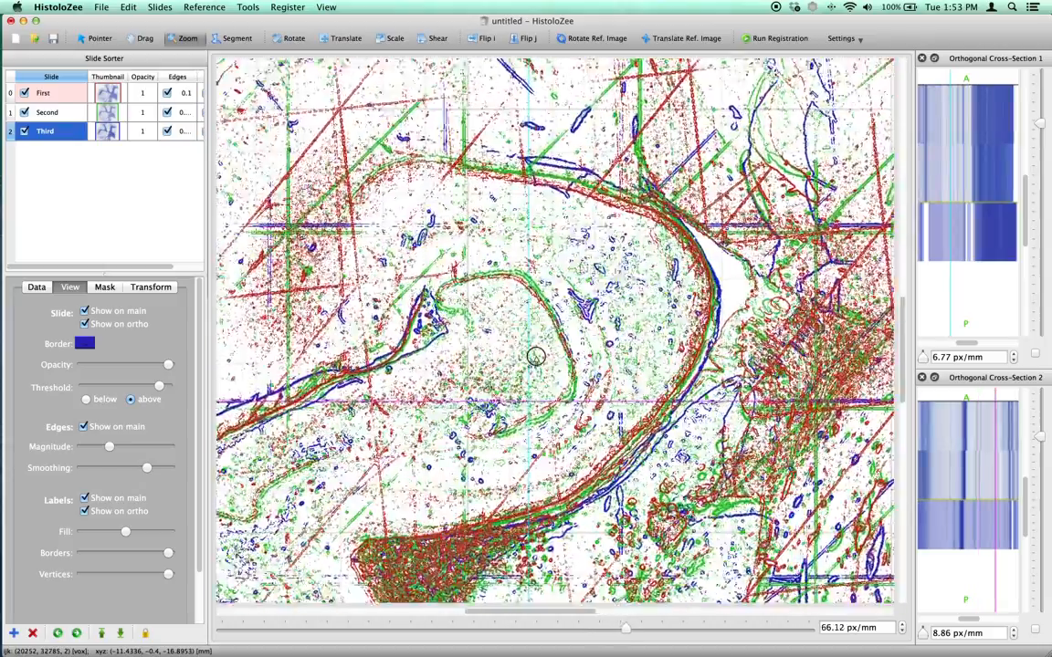
pyautogui.scroll(1, 514, 312)
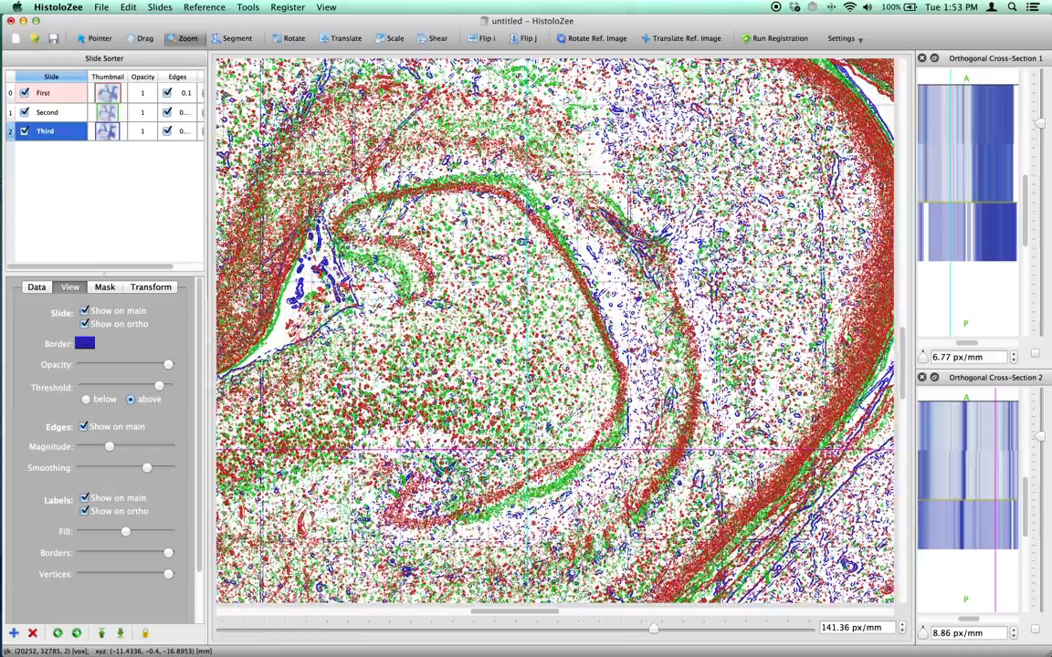
pyautogui.scroll(6, 586, 311)
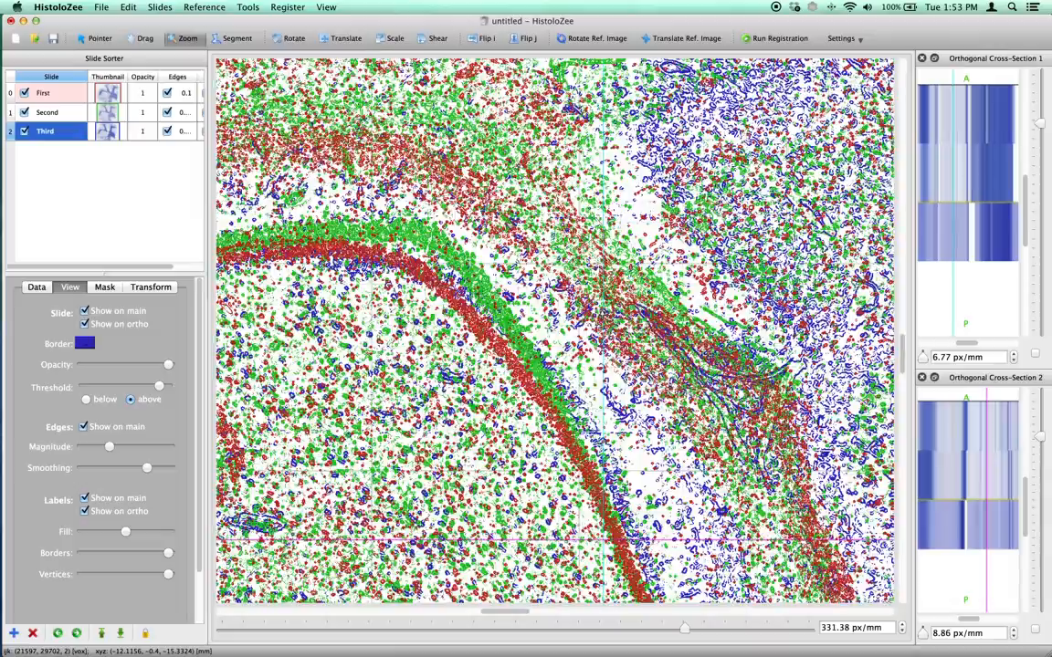
pyautogui.scroll(5, 555, 331)
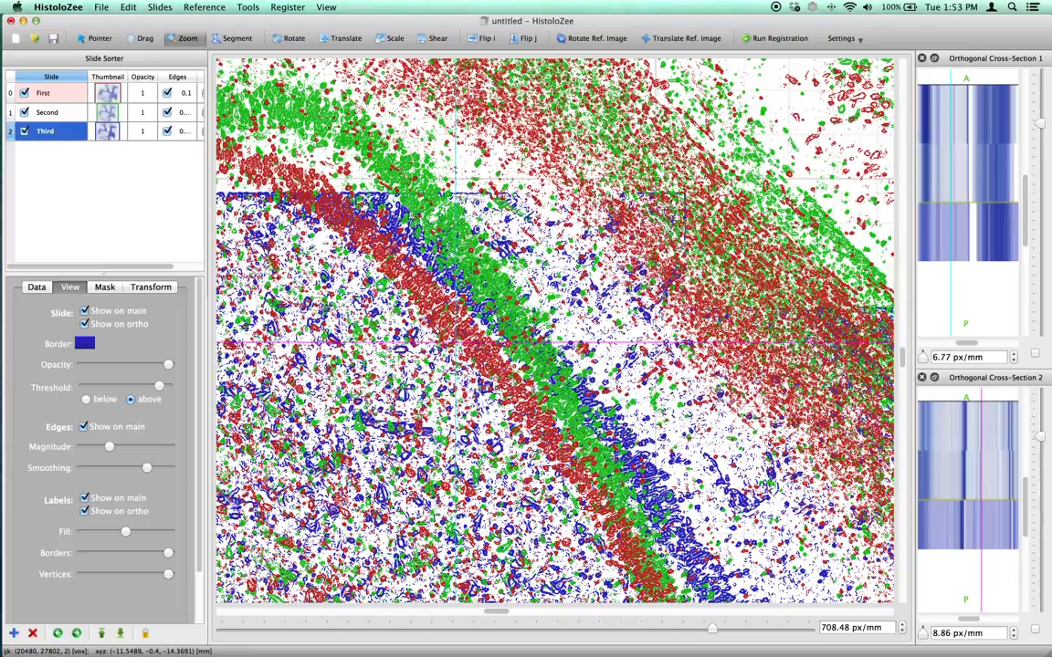
pyautogui.scroll(-6, 500, 320)
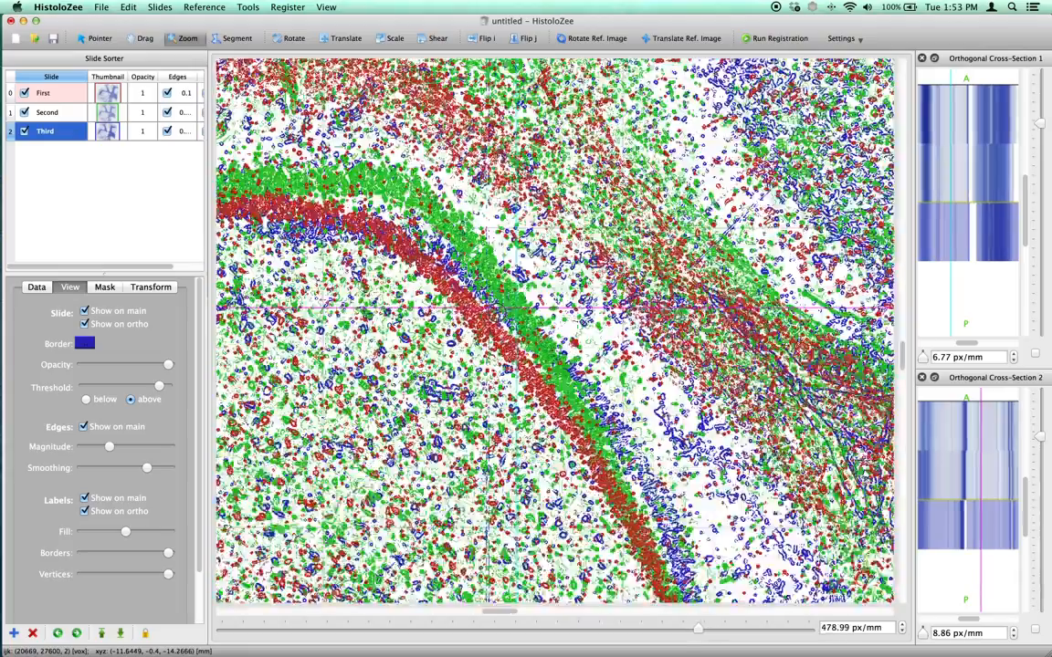